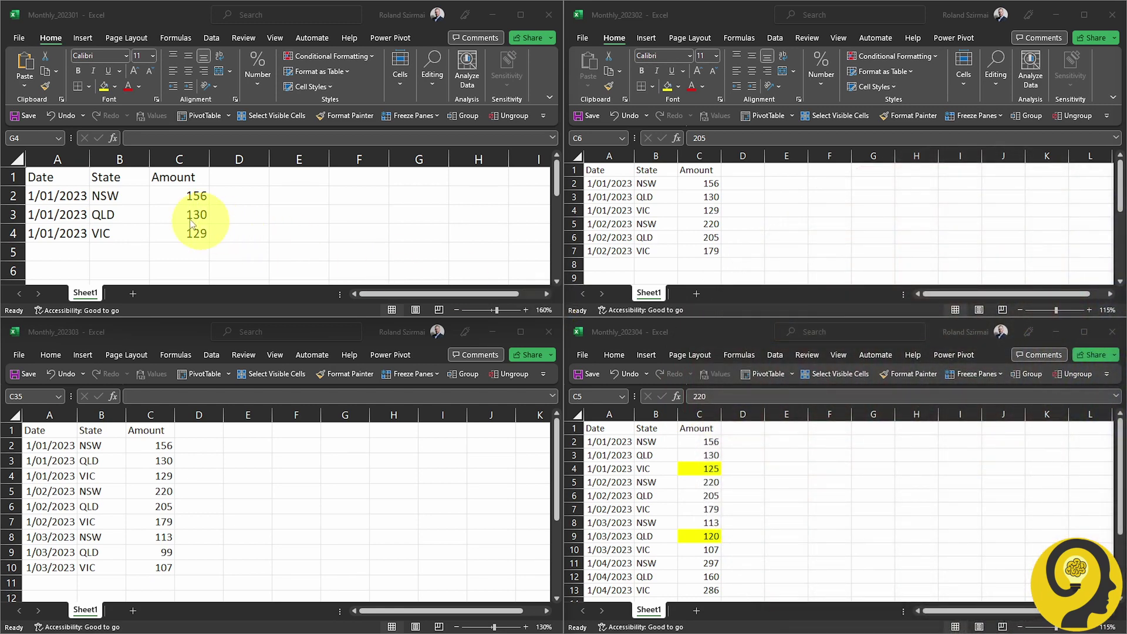
click(77, 231)
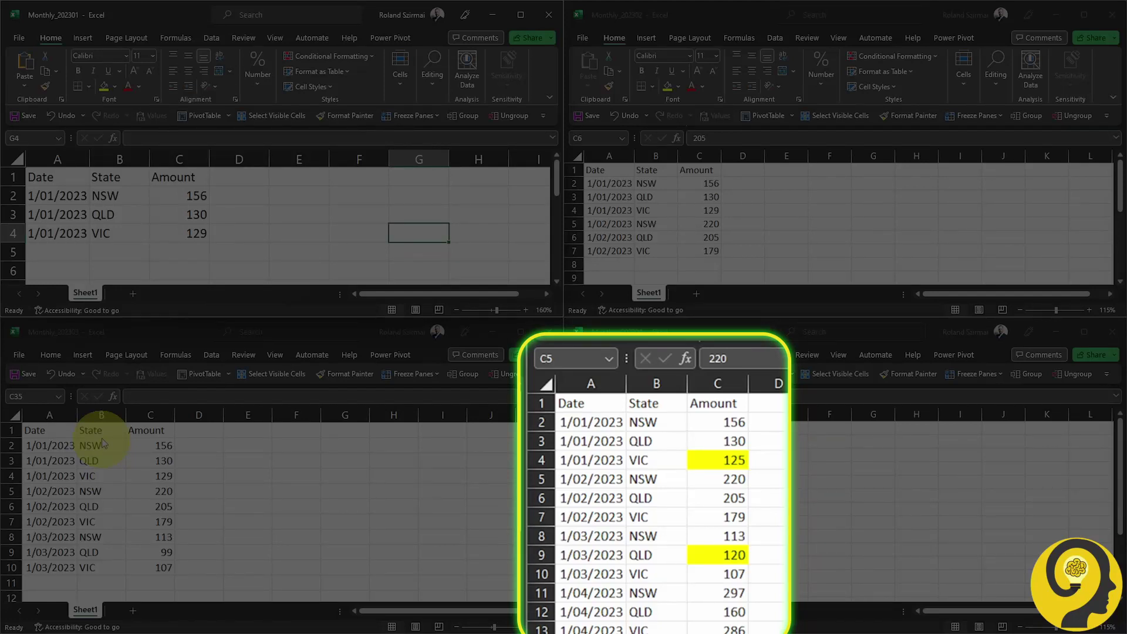
drag(93, 431, 103, 560)
click(242, 460)
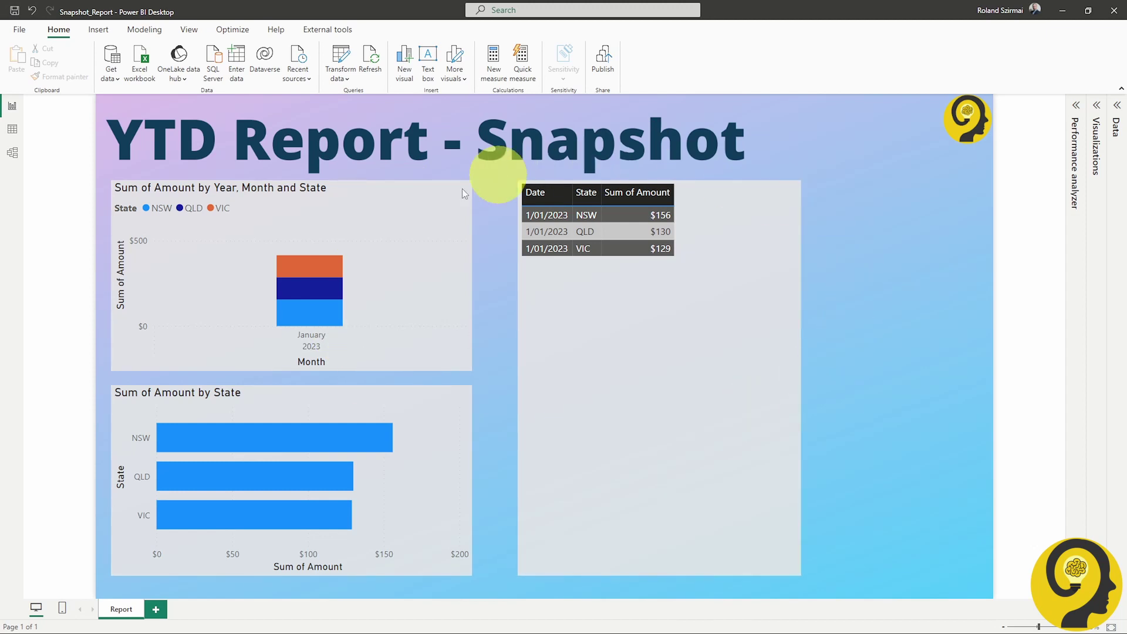
Step: Select the table visual on the YTD Report - Snapshot page
click(697, 350)
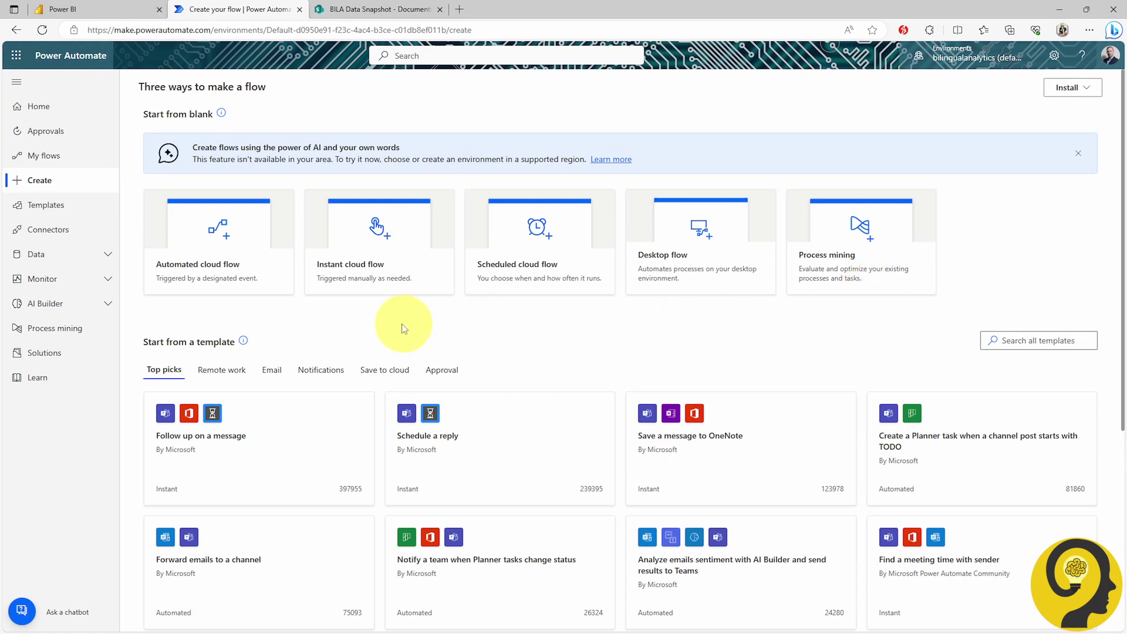
Step: Create instant flow 'Power BI Report Snapshot' triggered by Power BI button clicked
click(375, 241)
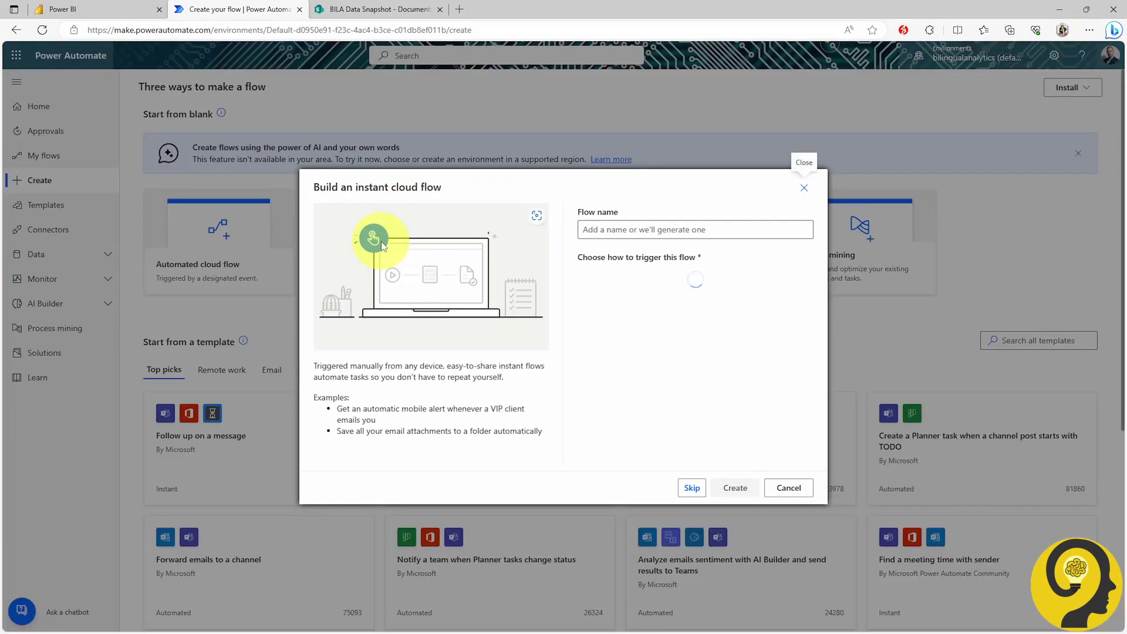
click(608, 235)
text(Power BI Report Snapshot)
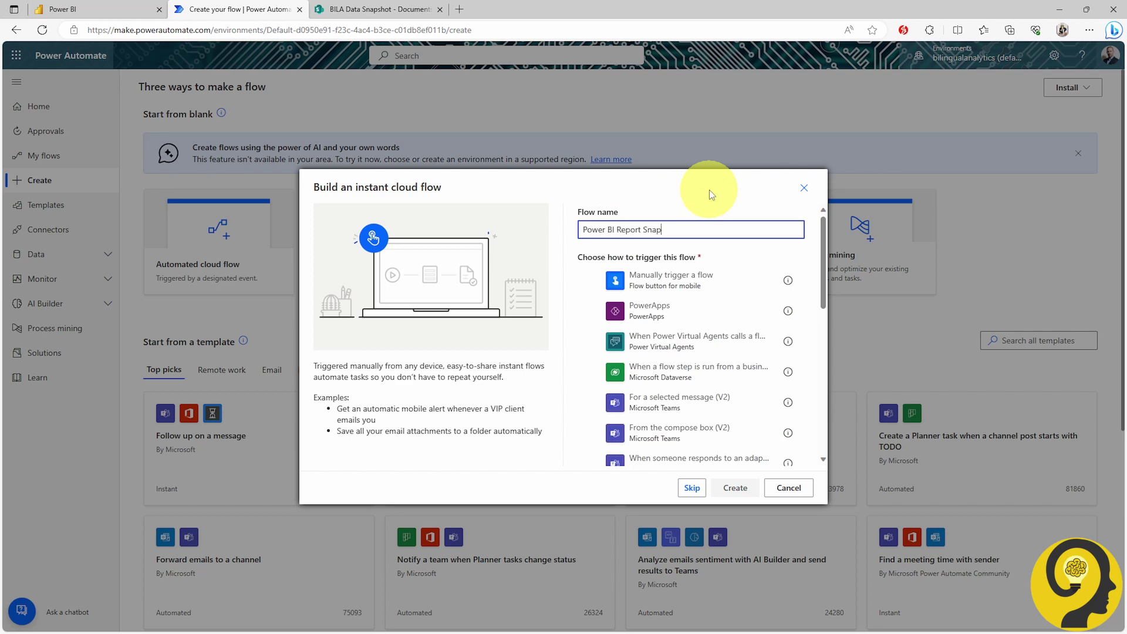
click(690, 487)
text(power bi button)
click(563, 326)
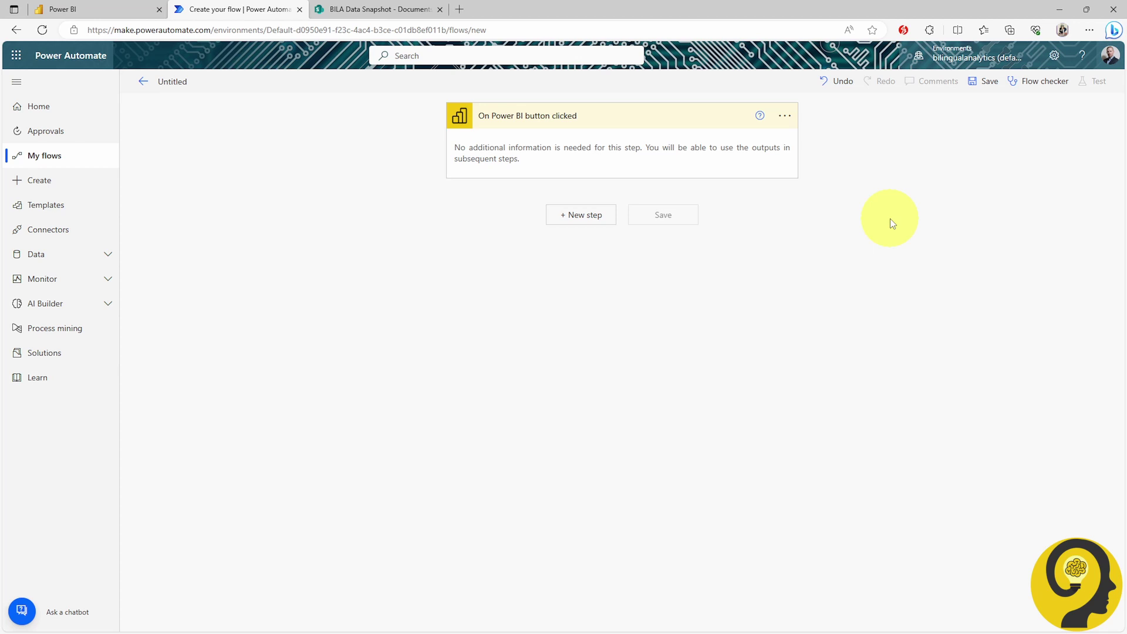
Step: Add a Run a query against a dataset step using the Power Automate workspace's Snapshot_Report dataset
click(581, 214)
text(run a query)
click(710, 262)
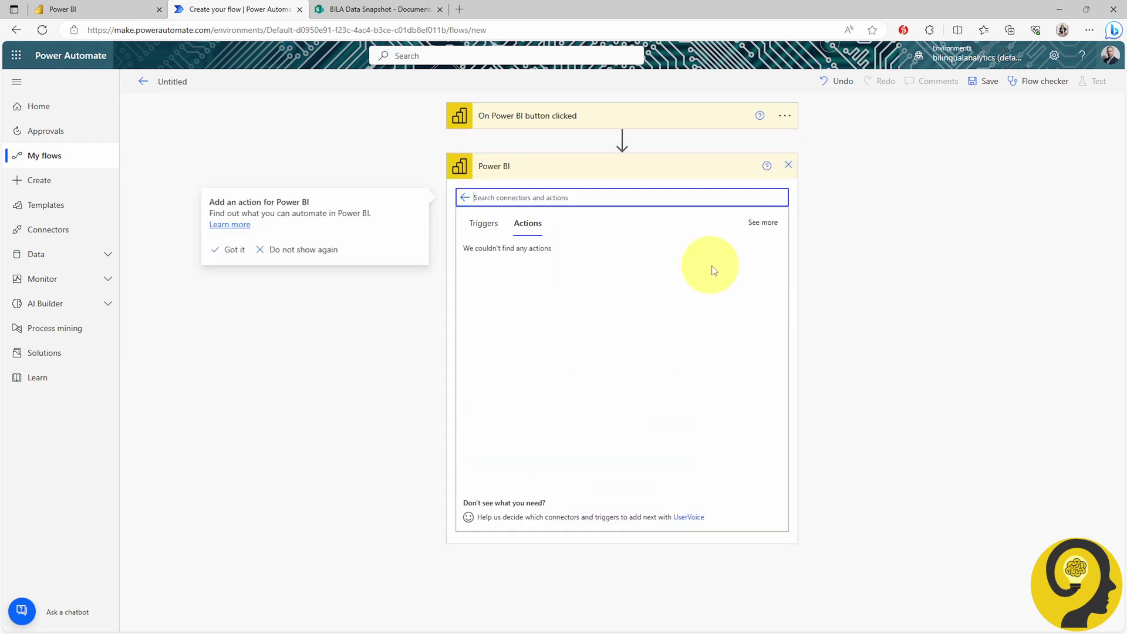
click(624, 260)
click(766, 194)
click(695, 297)
click(773, 215)
click(707, 260)
click(751, 236)
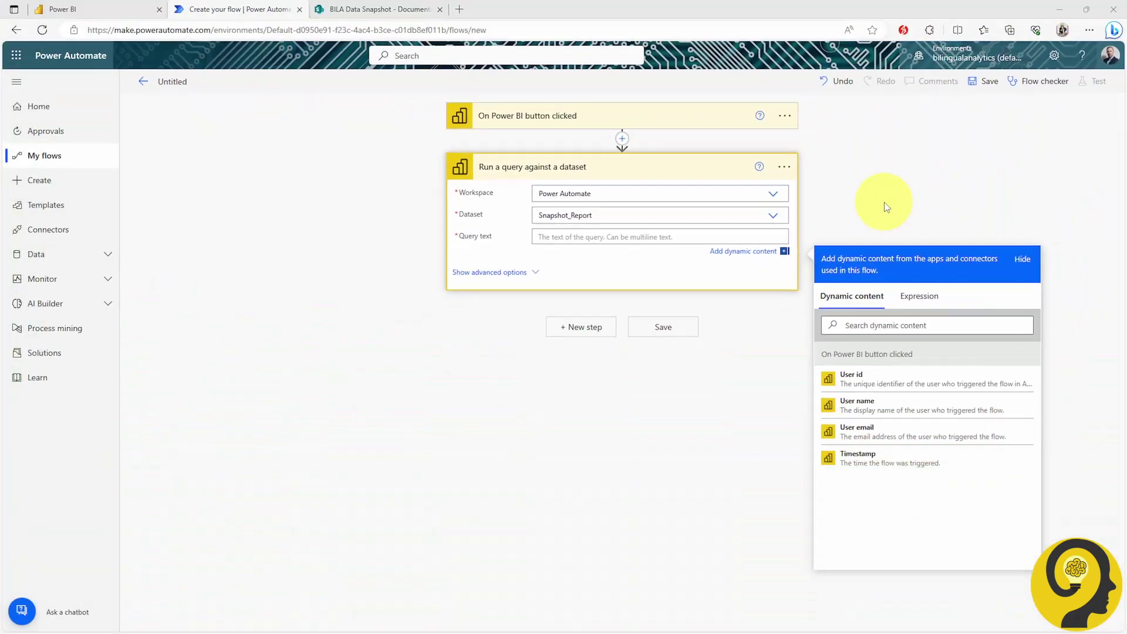
key(alt+Tab)
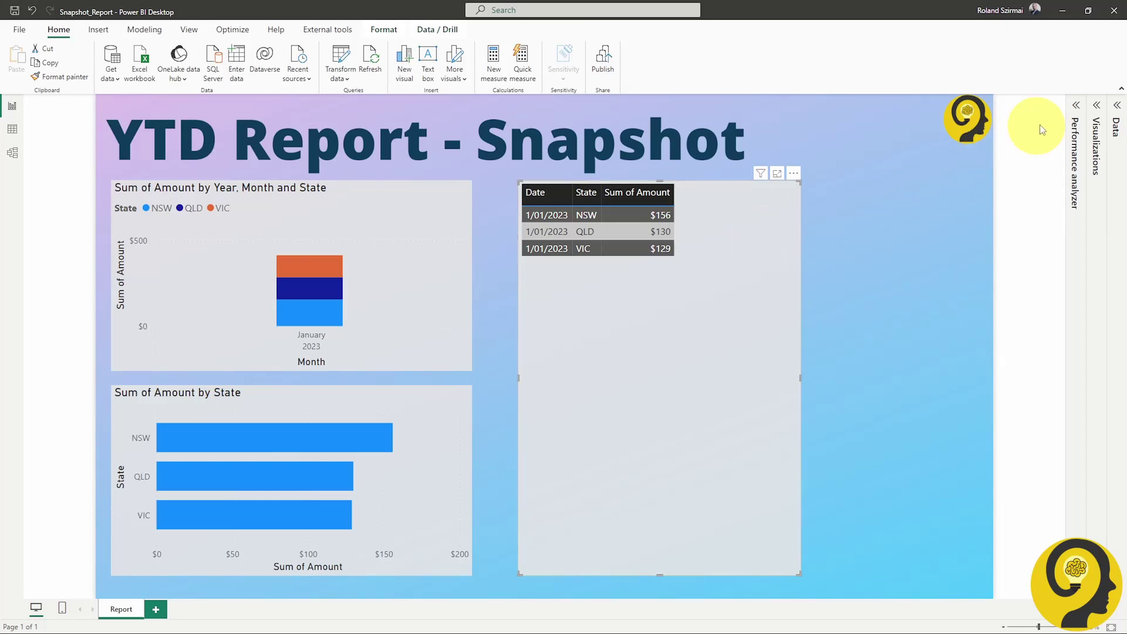
Step: Record visuals in Performance analyzer and copy the Table visual's DAX query
click(1075, 107)
click(880, 124)
click(1017, 125)
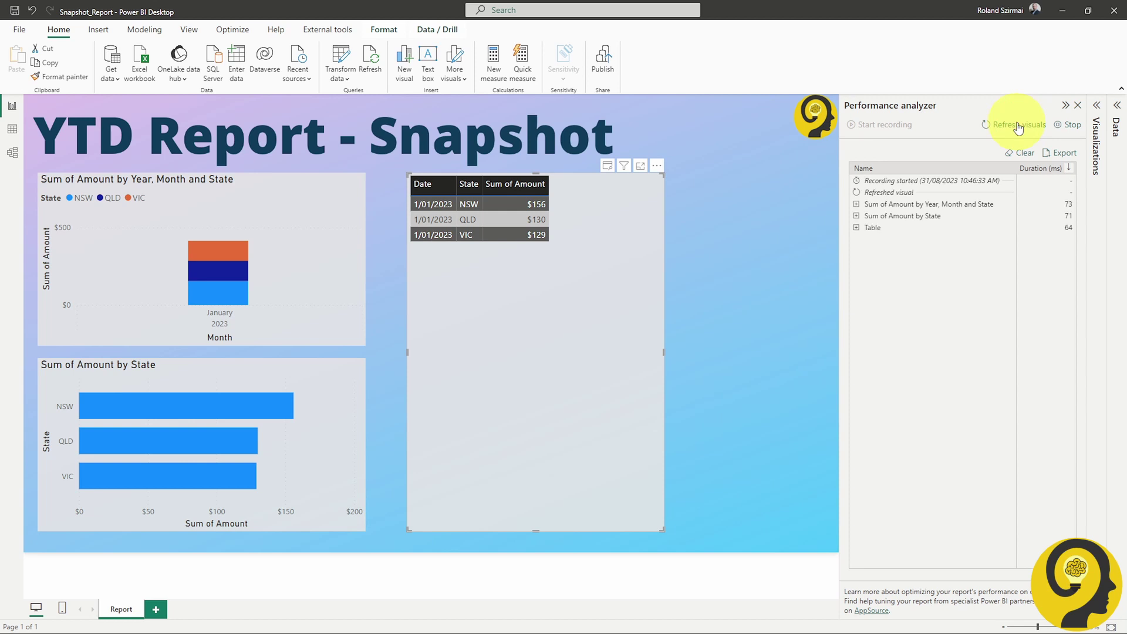
click(886, 232)
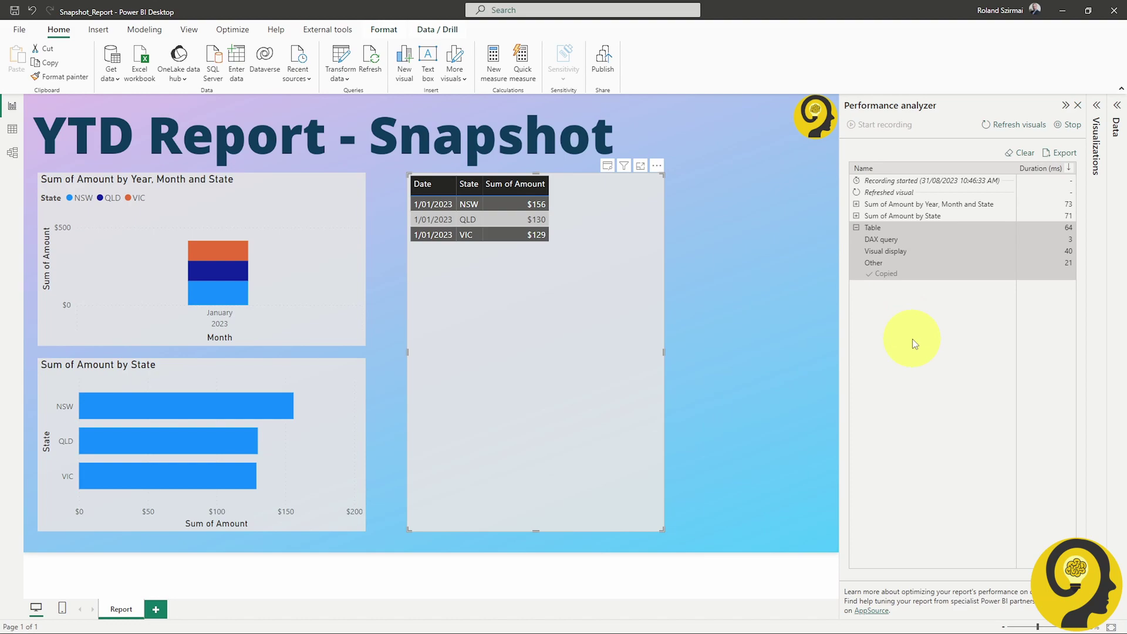
key(alt+Tab)
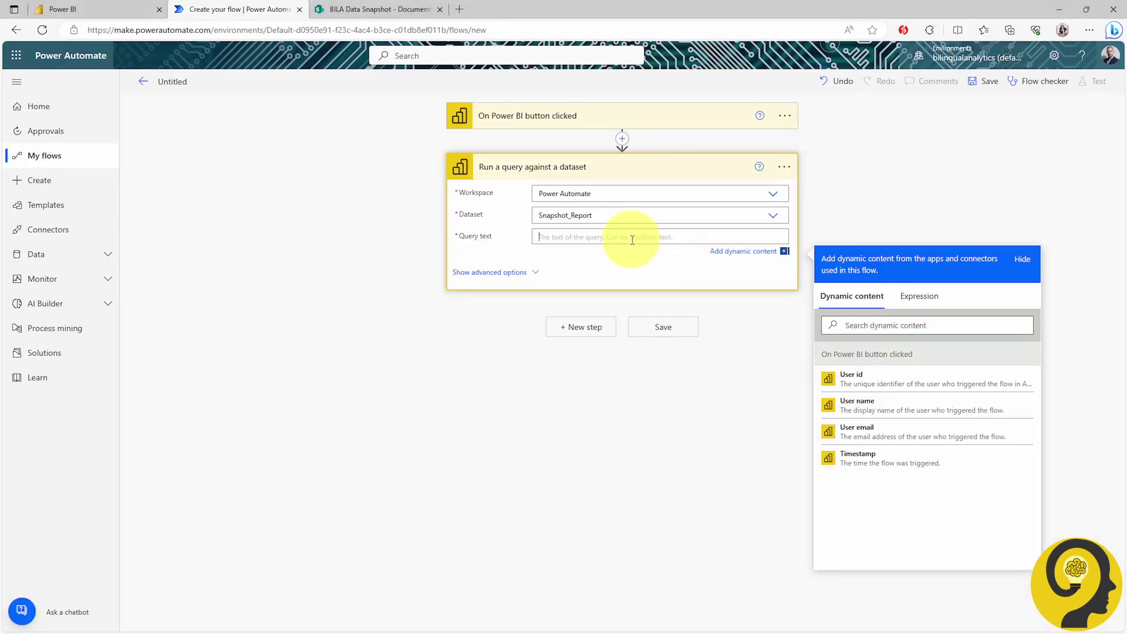
Step: Paste the copied DAX query into the query step's Query text, then add a step
text(// DAX Query DEFINE 	VAR __DS0Core = 		SUMMARIZECOLUMNS('Monthly'[State], 'Monthly'[Date], "SumAmount", CALCULATE(SUM('Monthly'[Amount])))  	VAR __DS0PrimaryWindowed = 		TOPN(501, __DS0Core, 'Monthly'[State], 1, 'Monthly'[Date], 1)  EVALUATE 	__DS0PrimaryWindowed  ORDER BY 	'Monthly'[State], 'Monthly'[Date])
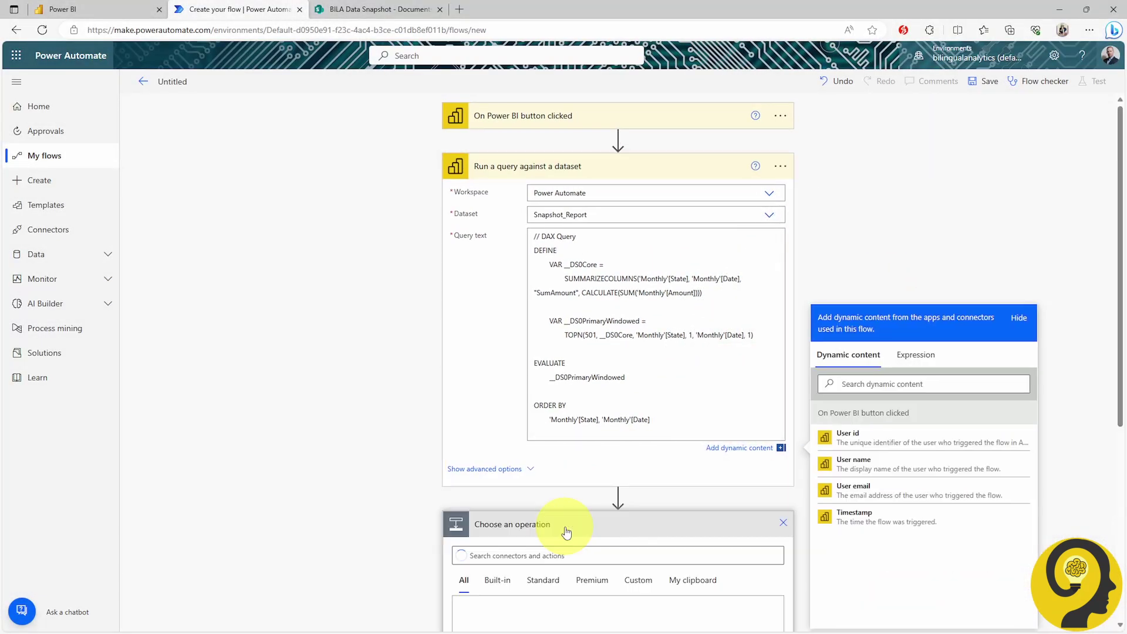
click(565, 528)
Step: Add a Create CSV table action whose From is the query's First table rows
click(584, 248)
text(create csv)
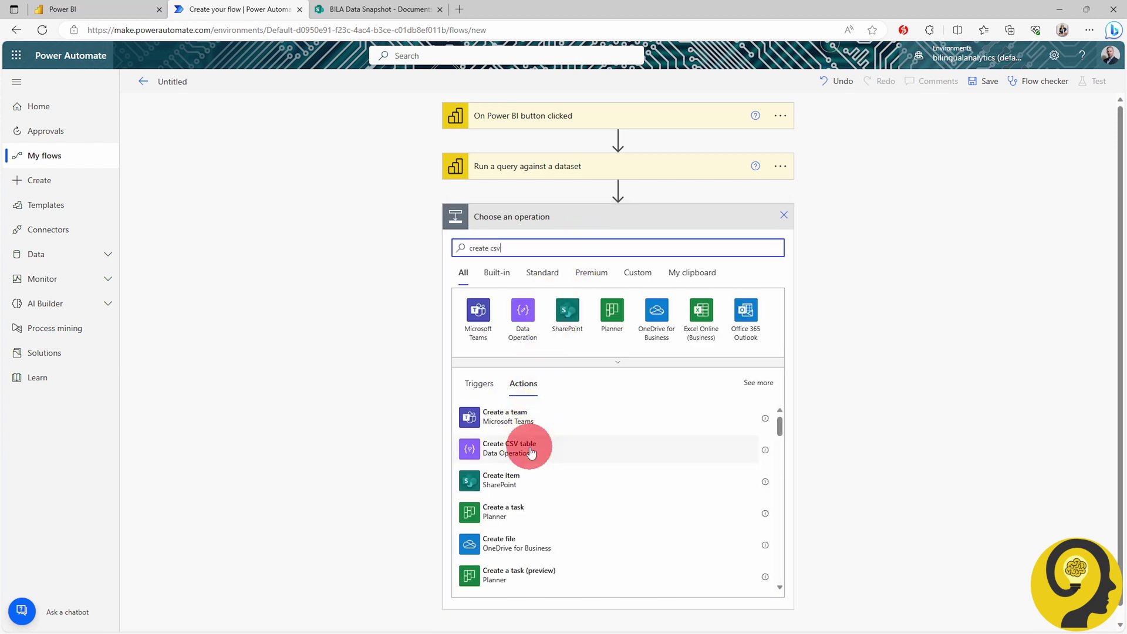
click(516, 442)
click(633, 243)
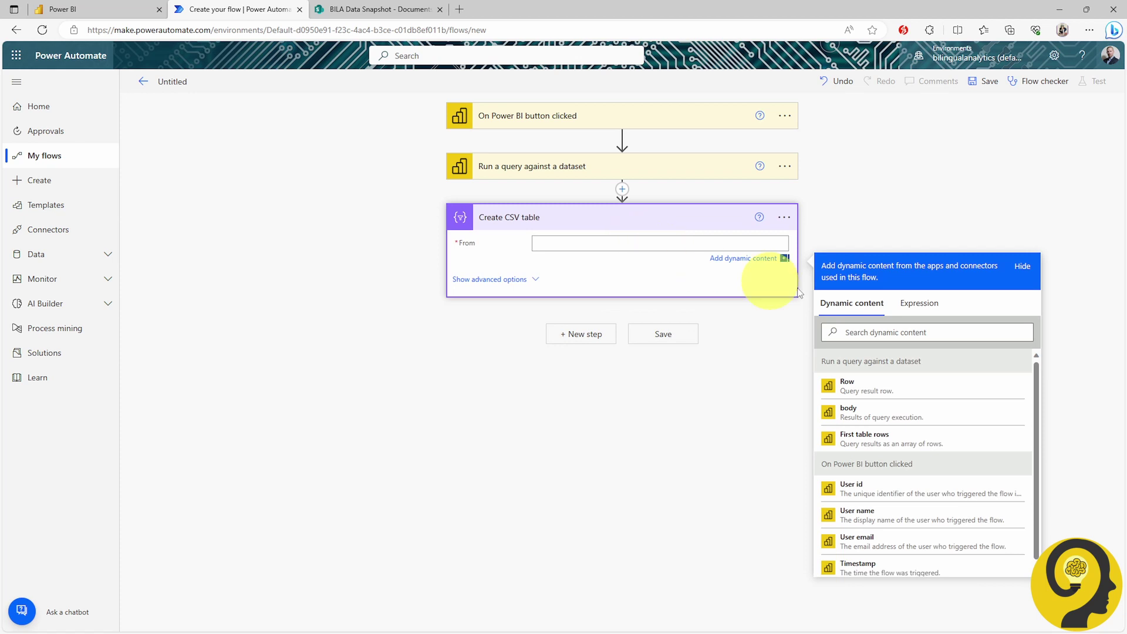
click(930, 448)
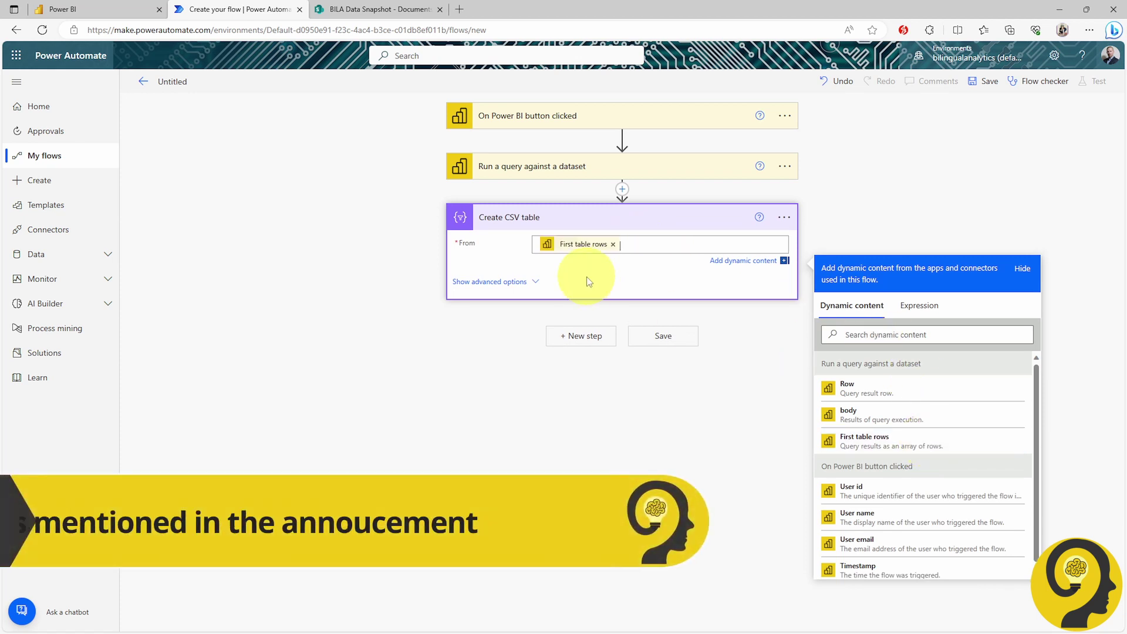
click(831, 236)
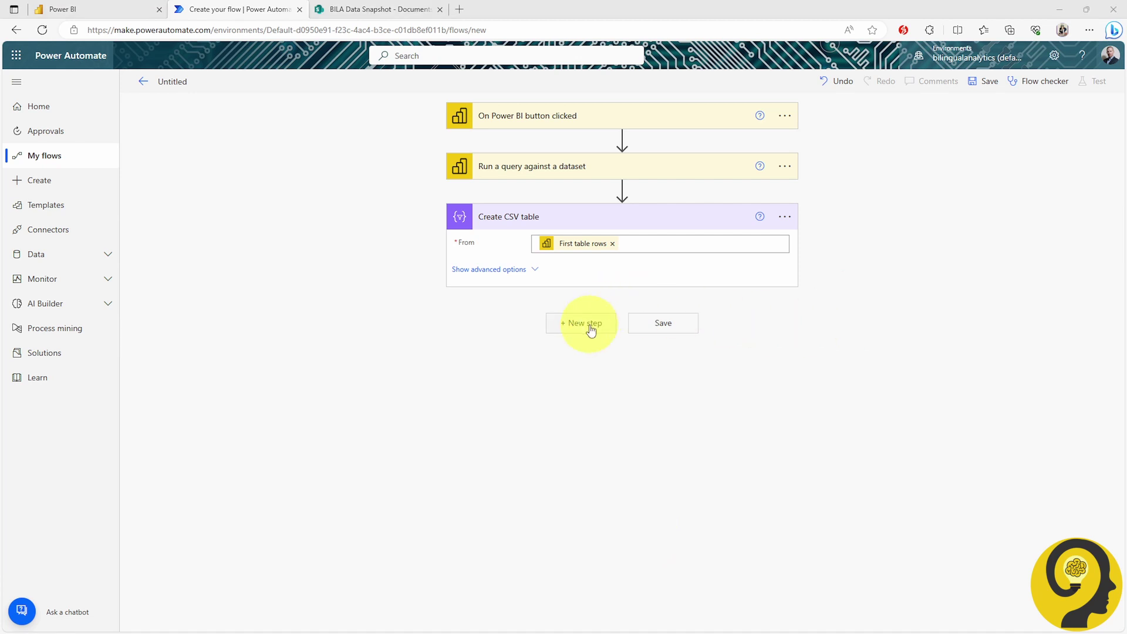
click(590, 329)
Step: Add a SharePoint Create file action in BILA Data Snapshot's Shared Documents with CSV table Output as content
text(create file)
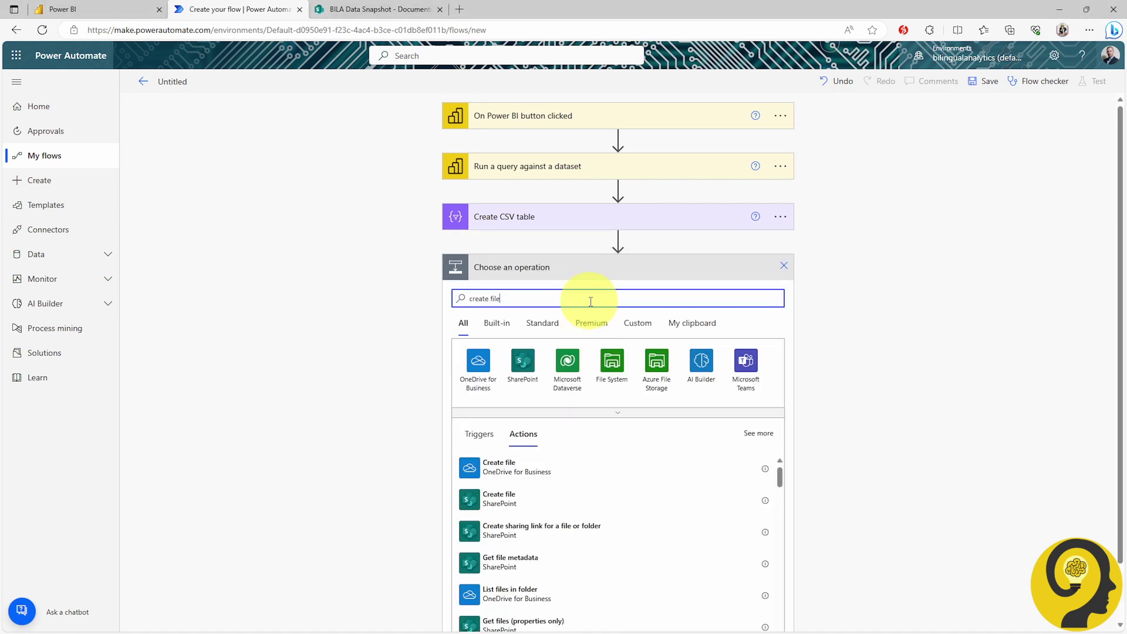
click(522, 361)
text(create fi)
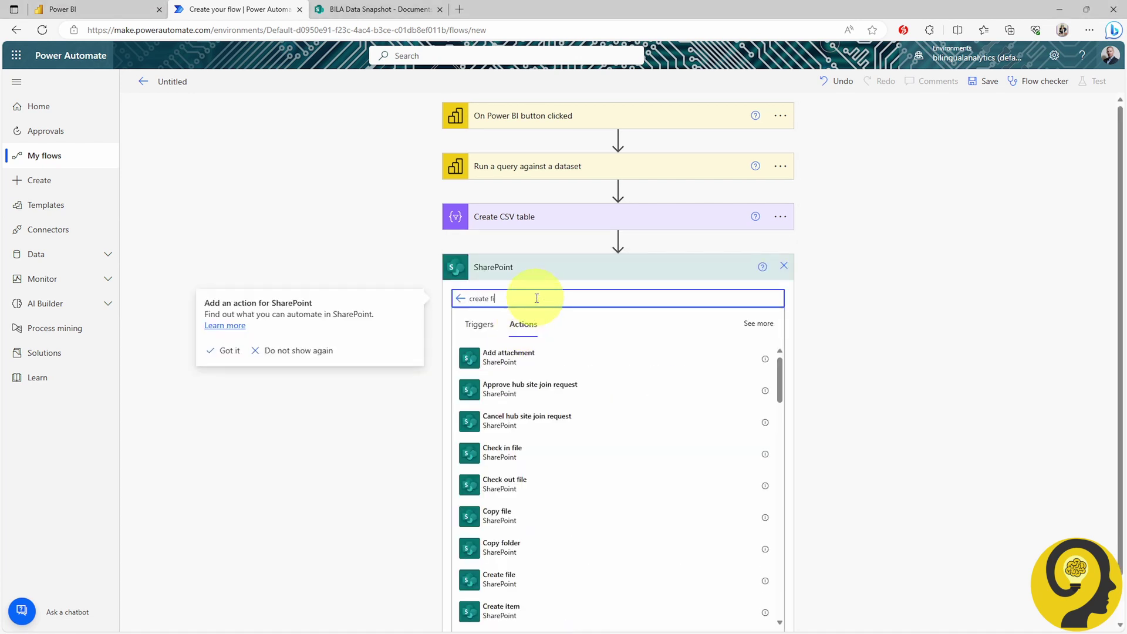
text(le)
scroll(843, 318, down, 1)
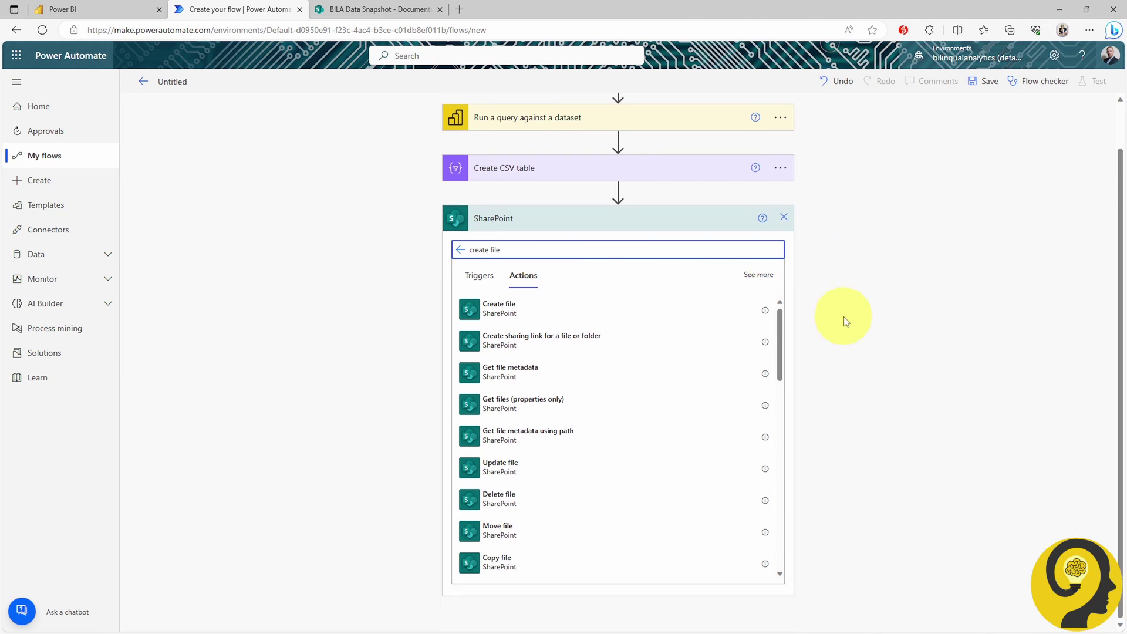
click(539, 317)
click(770, 297)
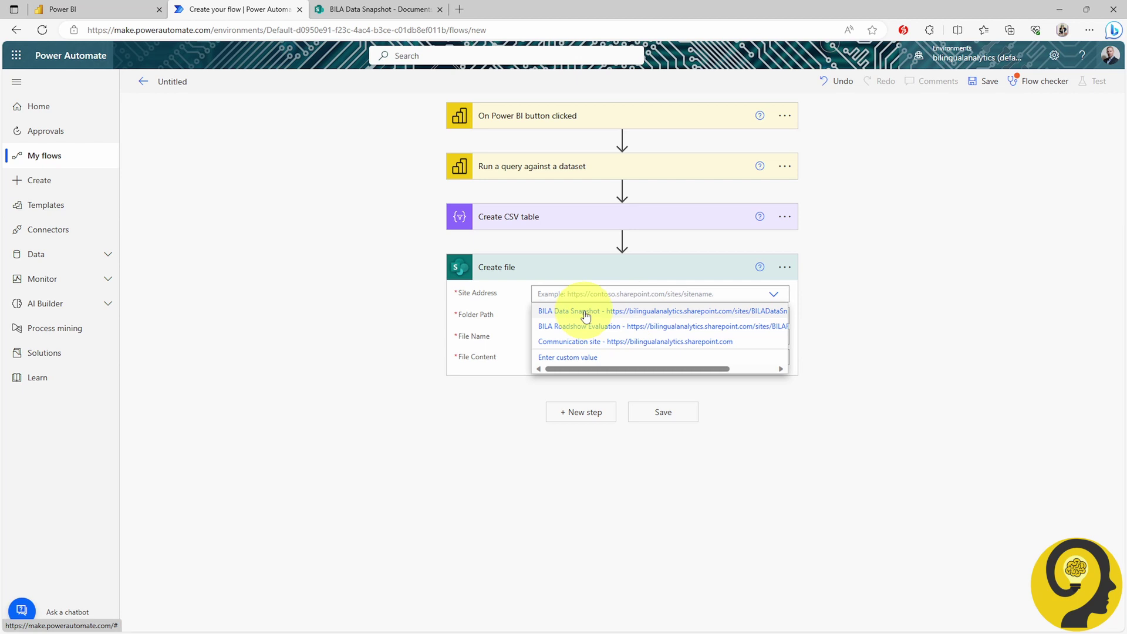
click(582, 314)
click(779, 328)
click(902, 473)
click(611, 371)
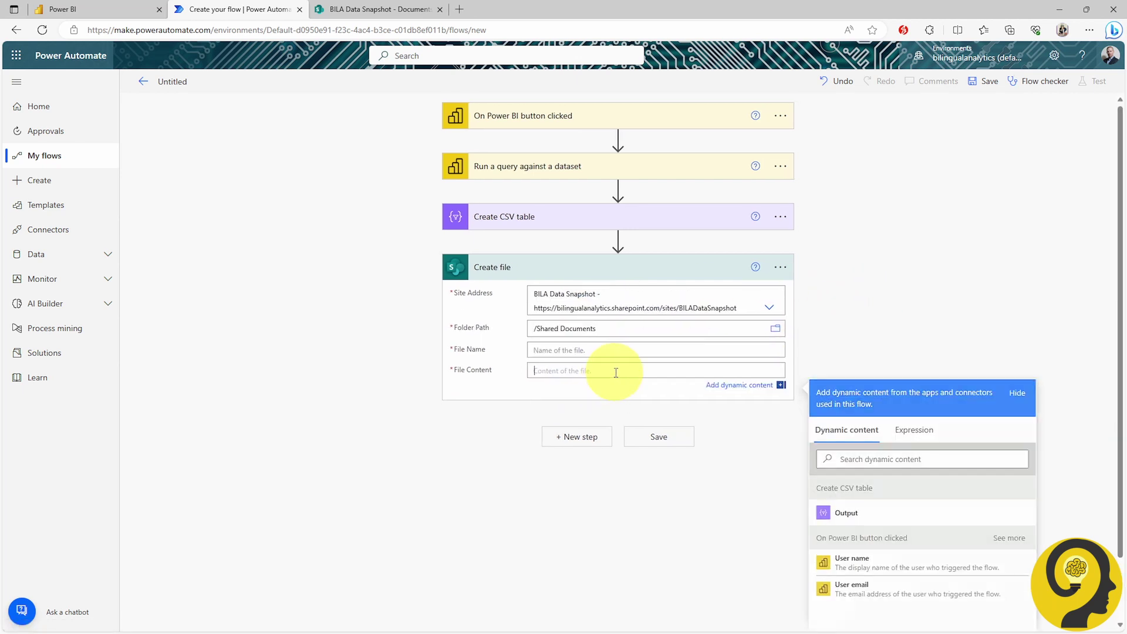
click(861, 513)
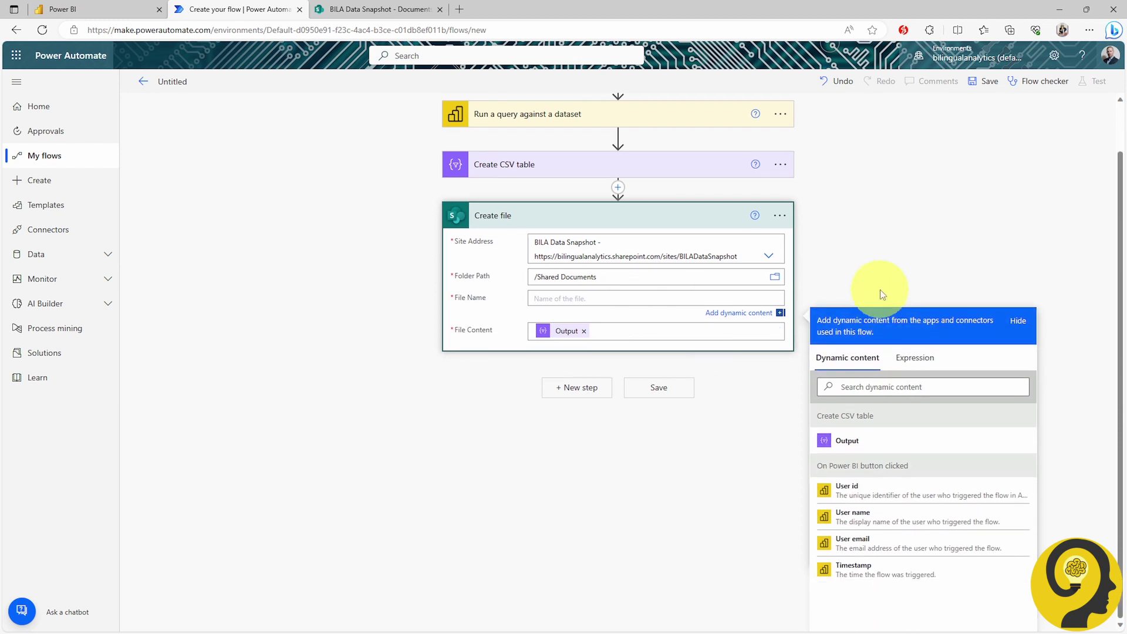
Step: Set File Name to formatDateTime(utcNow(),'yyyyMM') followed by .csv
click(580, 298)
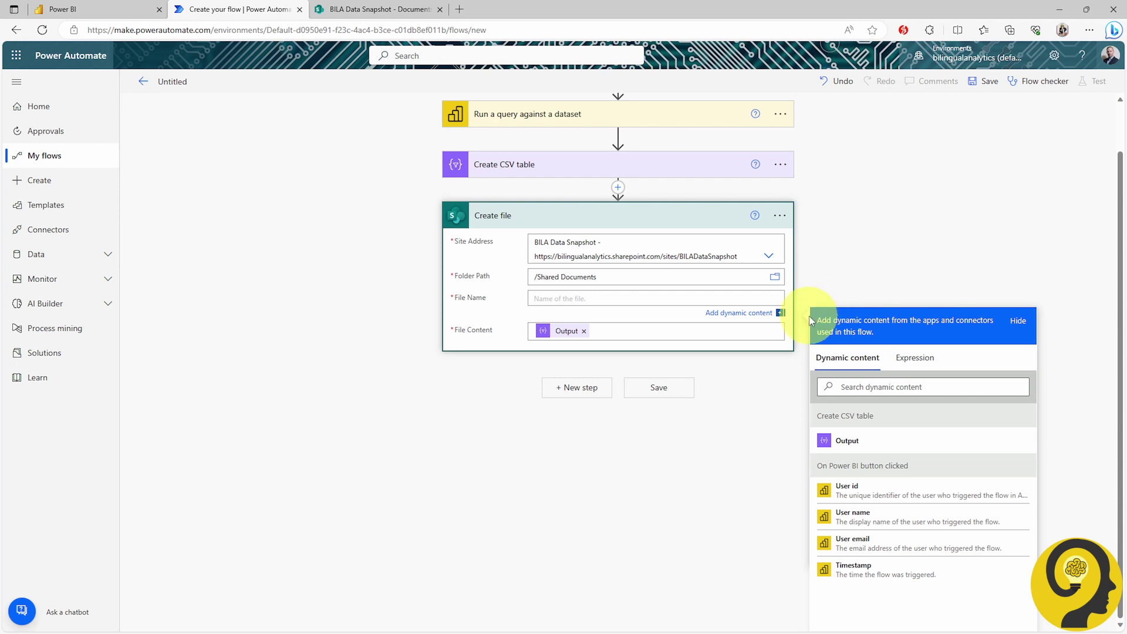
click(910, 367)
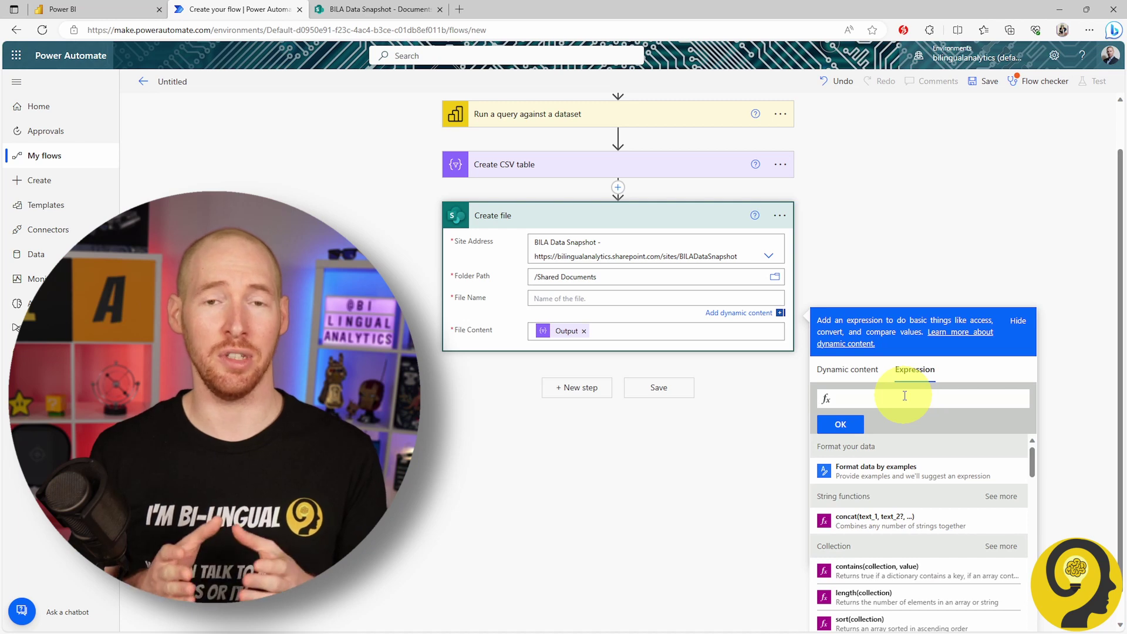
text(formatDateTime(utcNow(),'yyyyMM'))
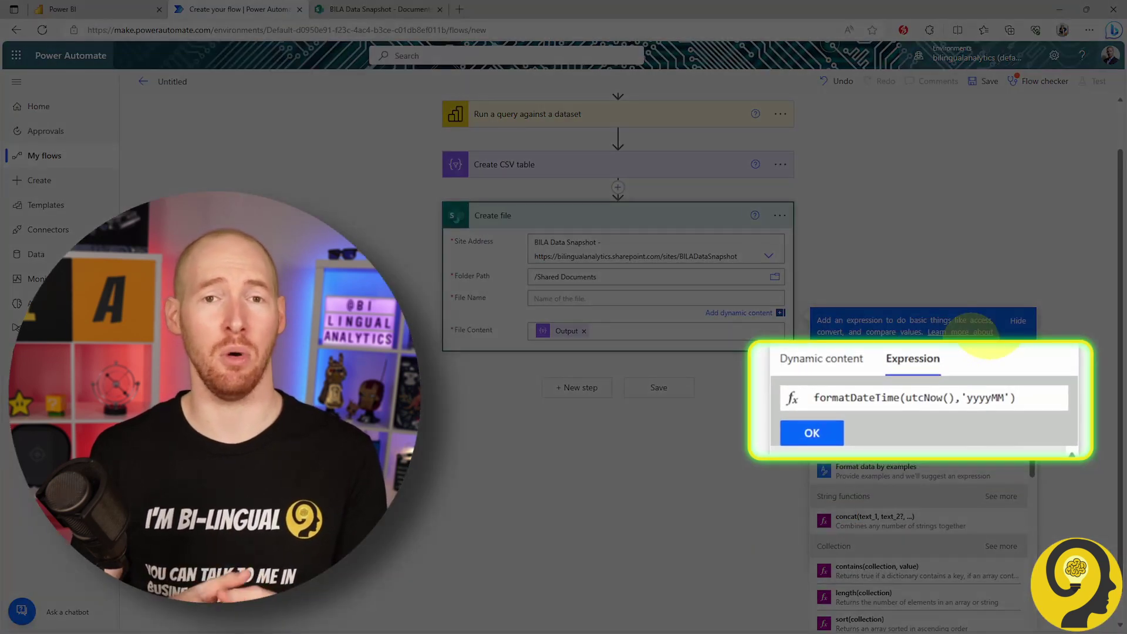
double_click(1001, 398)
click(1036, 401)
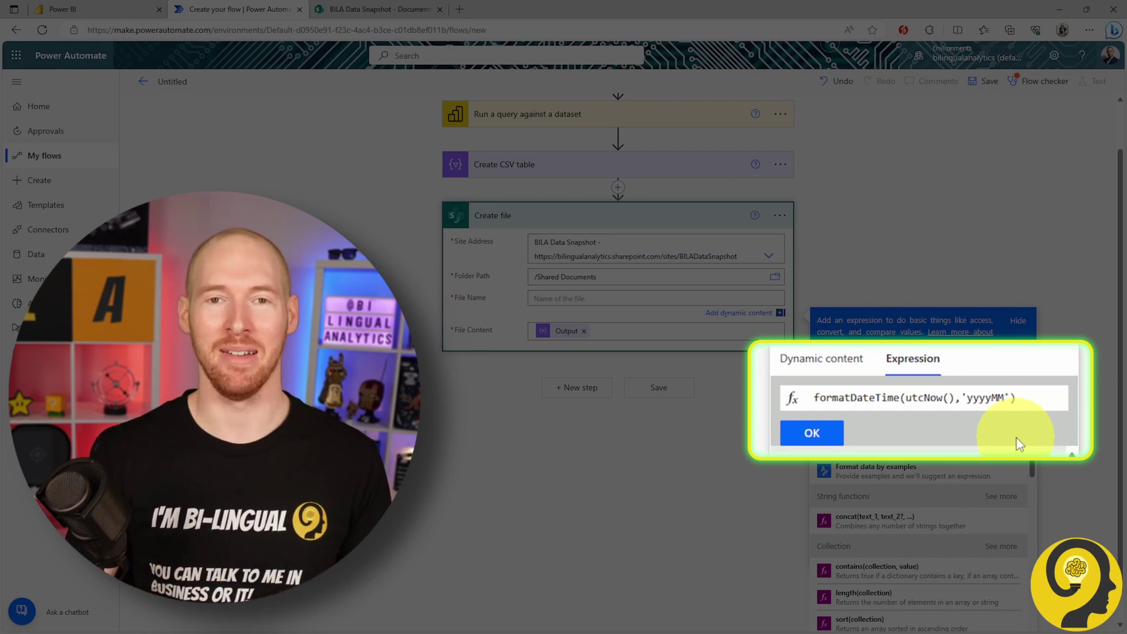
click(812, 432)
text(.csv)
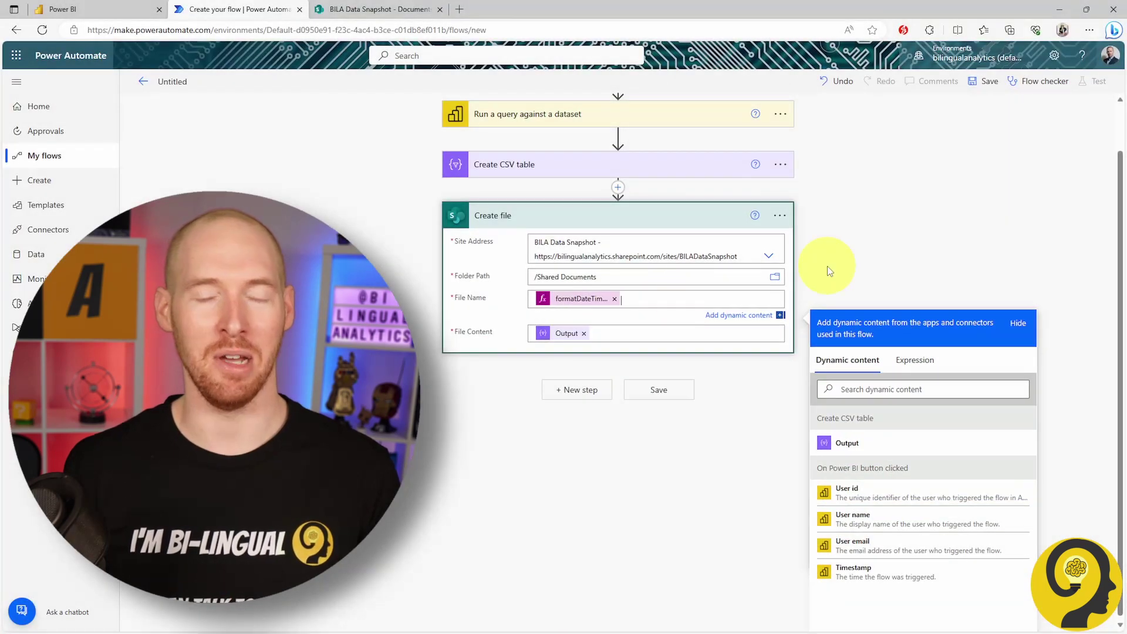
Step: Rename the flow to 'Power BI Snapshot' and save it
click(826, 266)
click(172, 82)
text(Power BI Snapshot)
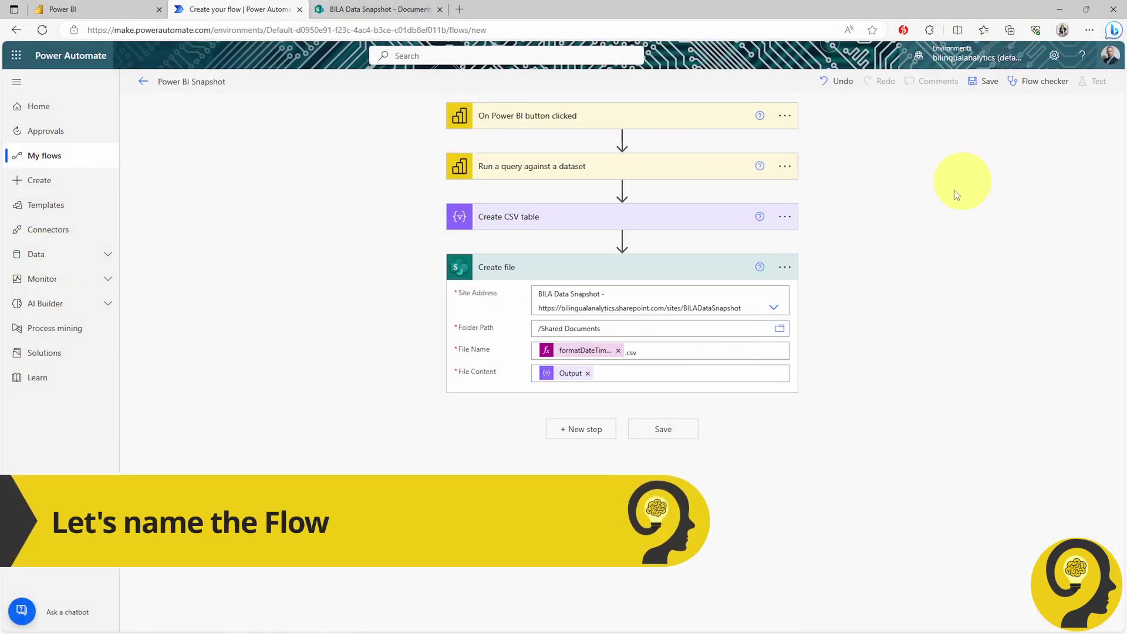
key(ctrl+s)
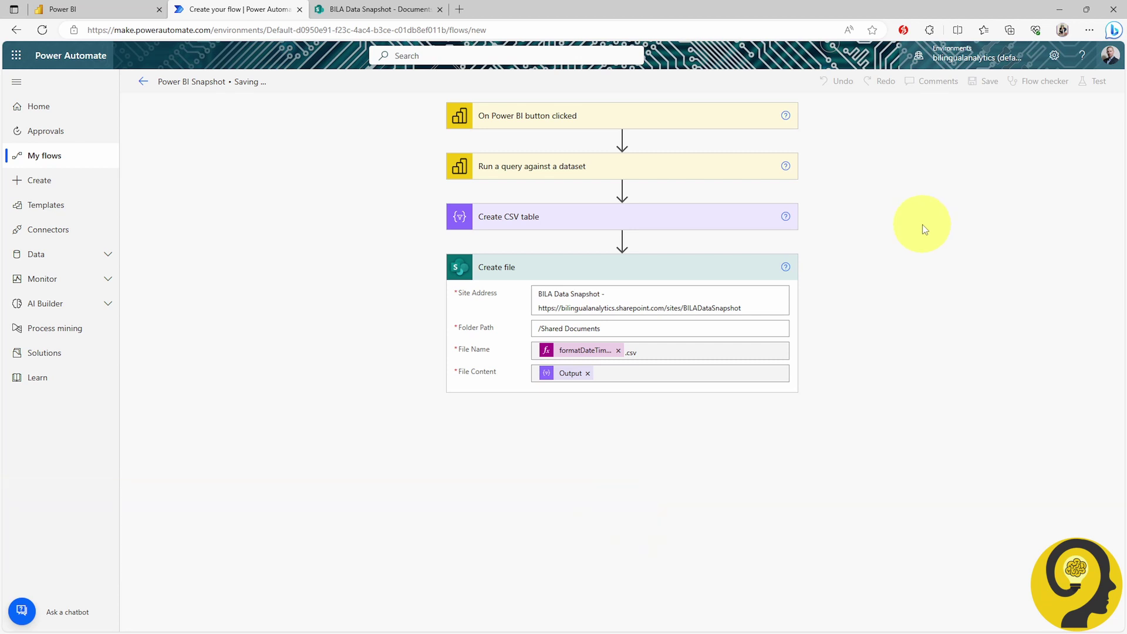
click(1104, 88)
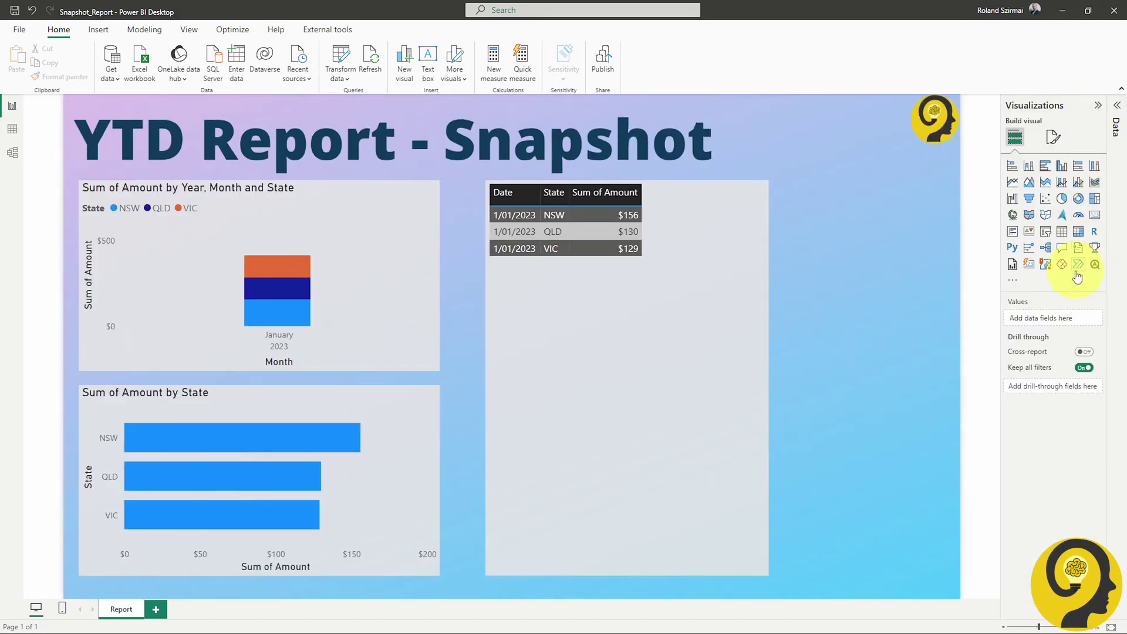
Step: Add a Power Automate visual to the report linked to the Power BI Snapshot flow
click(1078, 264)
click(955, 170)
click(997, 196)
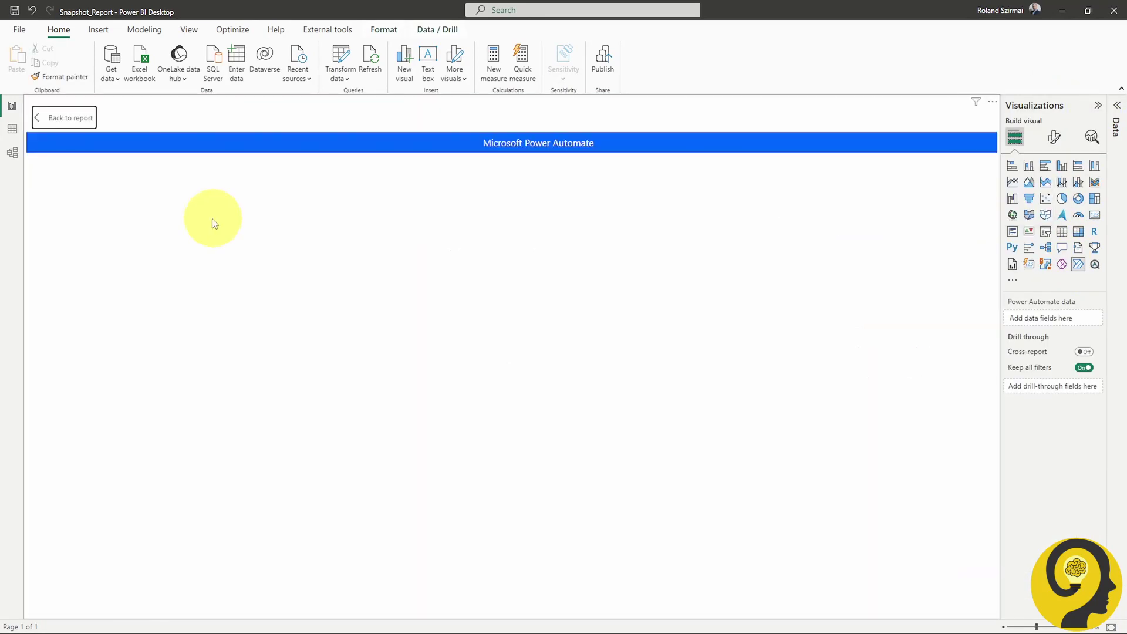
click(140, 274)
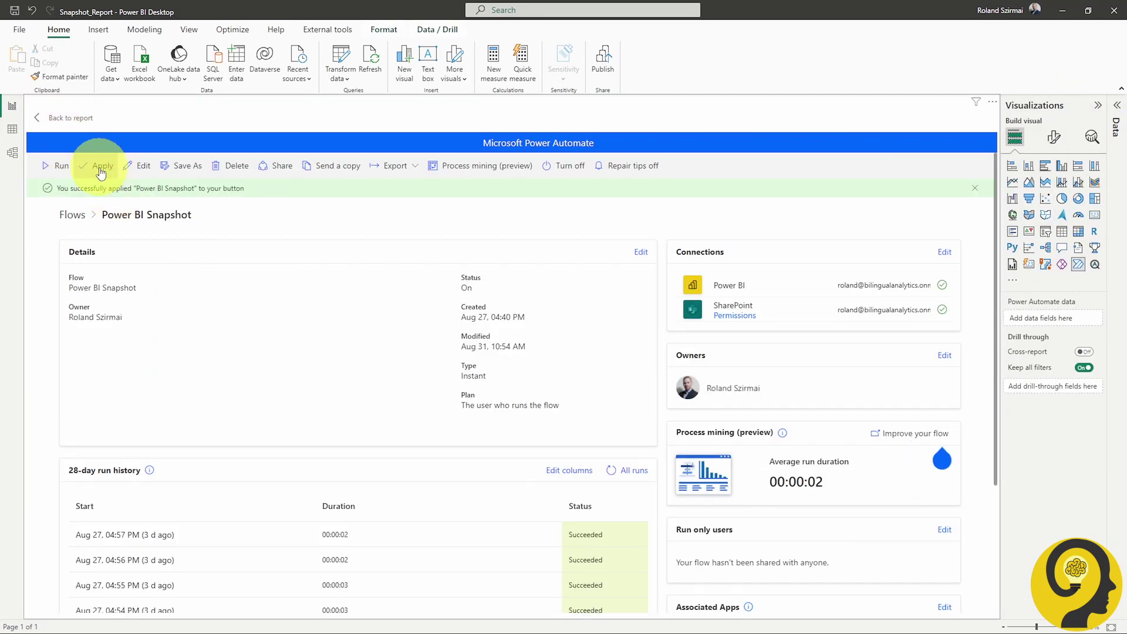
click(38, 119)
Step: Shrink the flow button and set its text to 'Create a Snapshot'
drag(817, 183, 787, 504)
click(1054, 136)
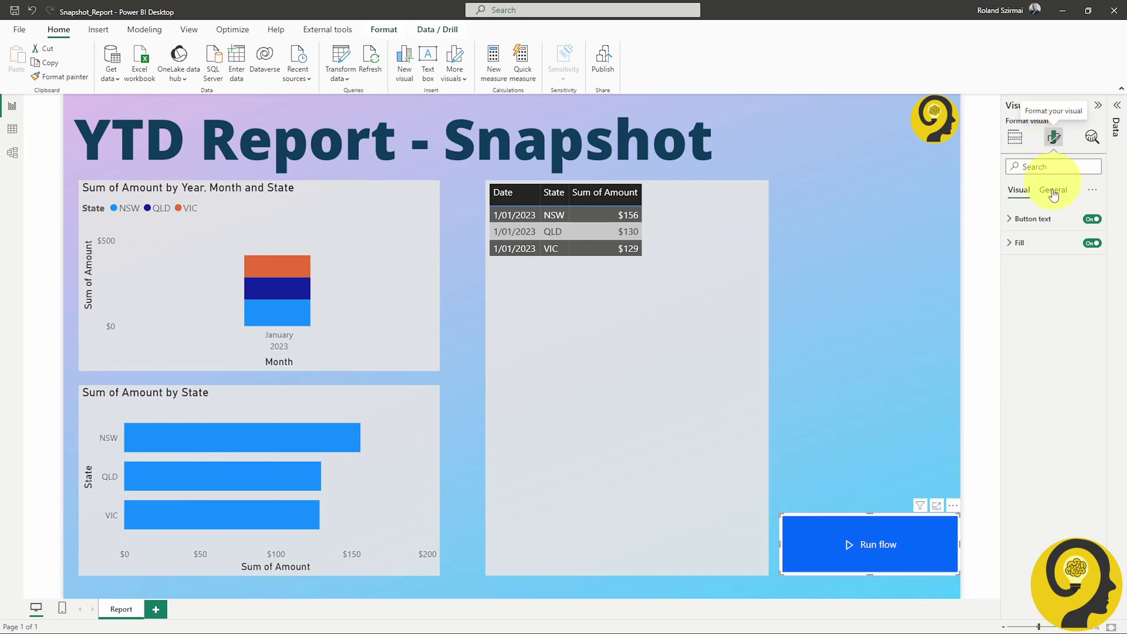
click(1010, 218)
click(1052, 276)
text(Create a Snapshot)
click(921, 251)
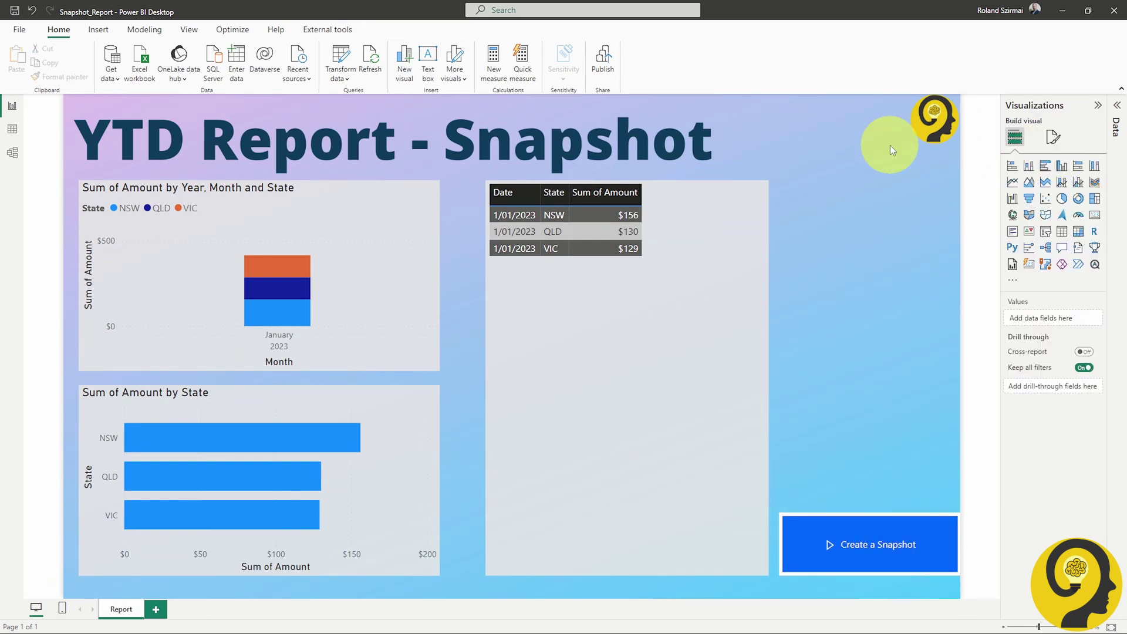
Step: Publish the report to the Power Automate workspace and trigger the snapshot button
click(603, 65)
click(541, 265)
text(power)
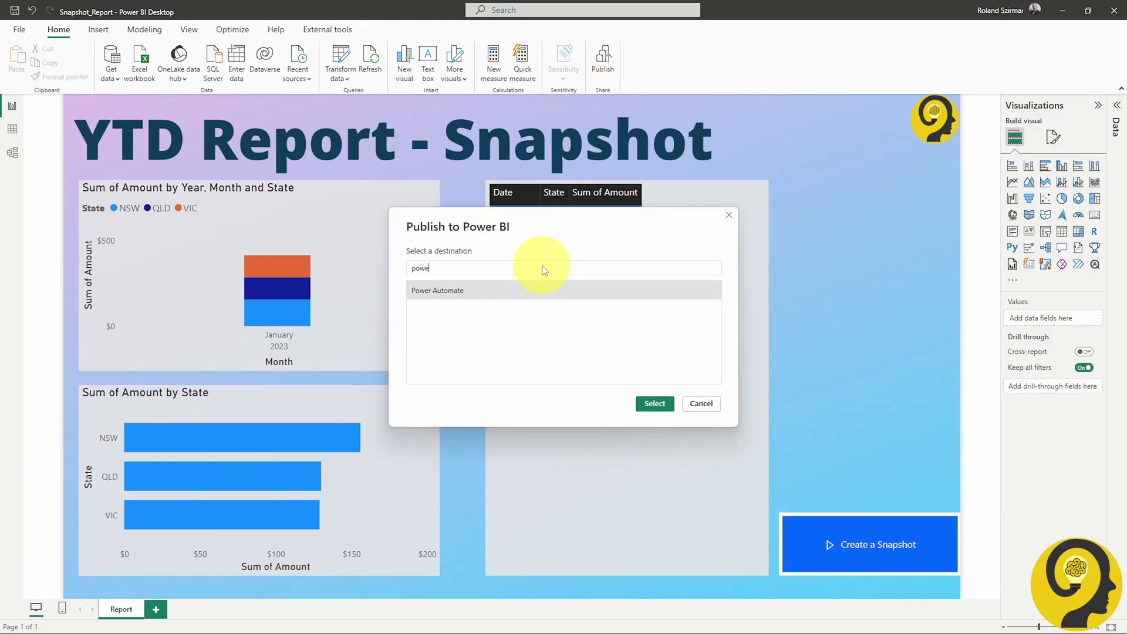
click(653, 401)
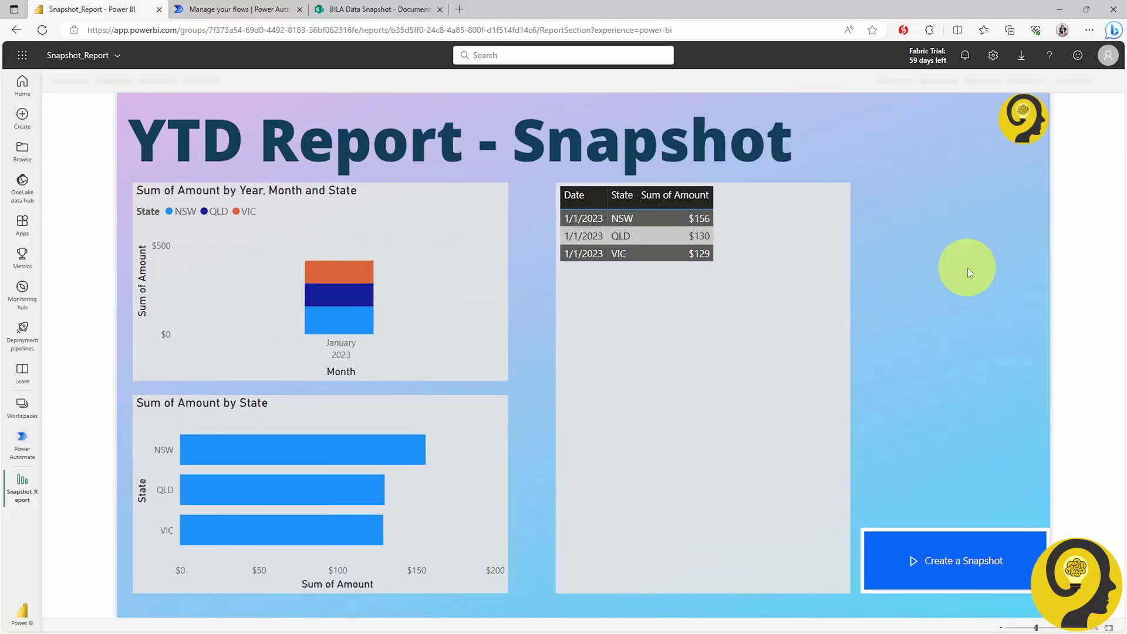
click(951, 557)
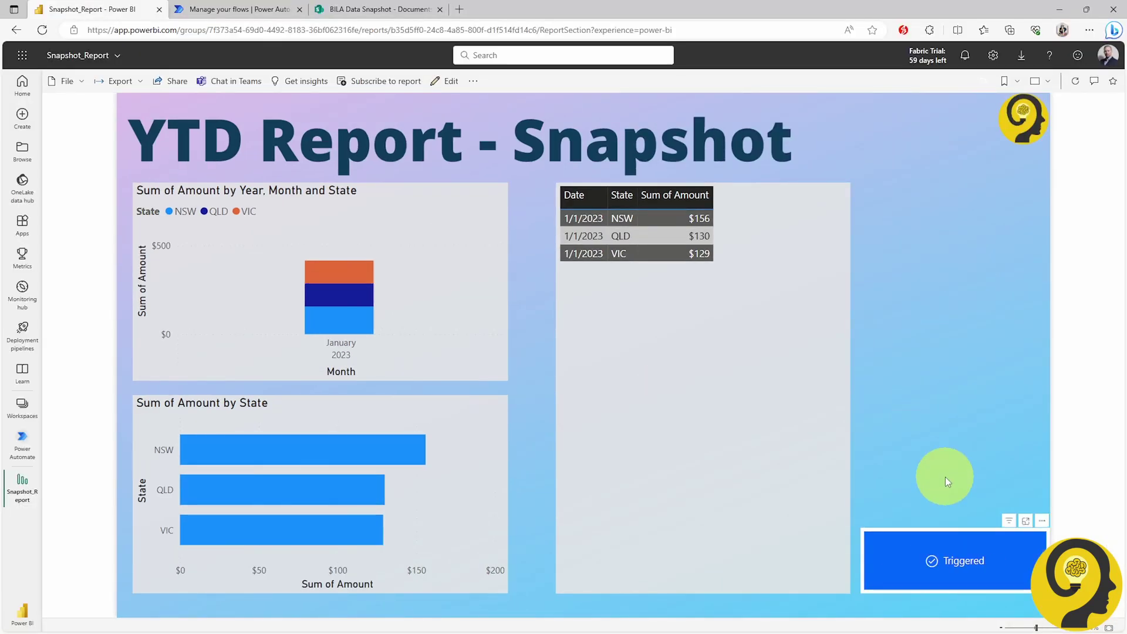
Step: Rename the first new snapshot CSV in SharePoint, republish the report and rerun the flow
click(393, 12)
click(394, 229)
click(455, 398)
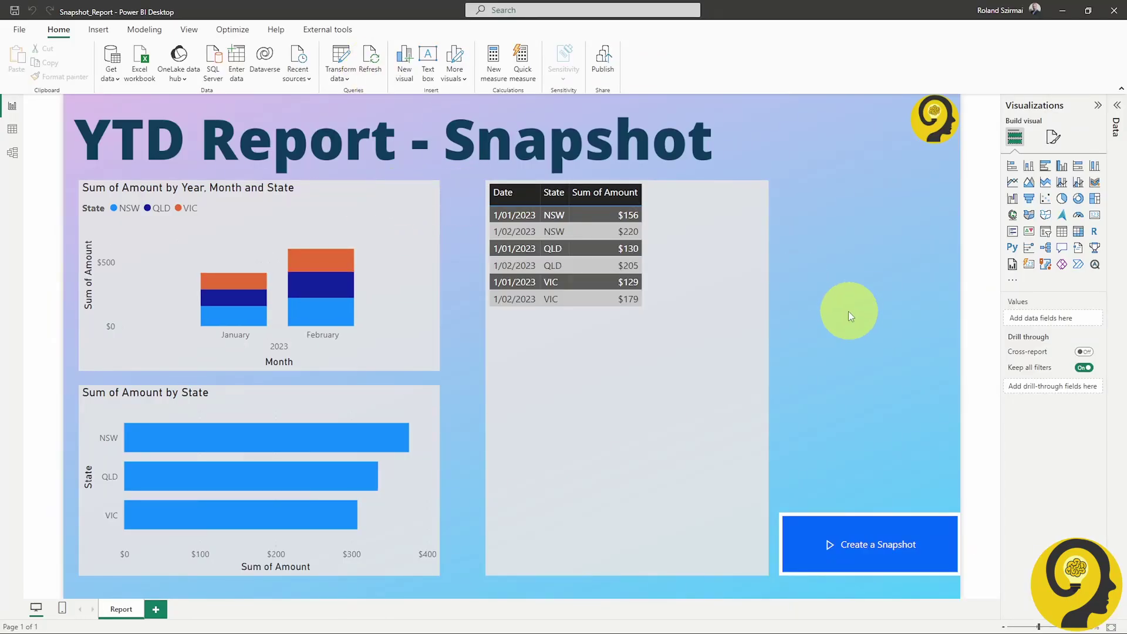
click(604, 57)
click(654, 402)
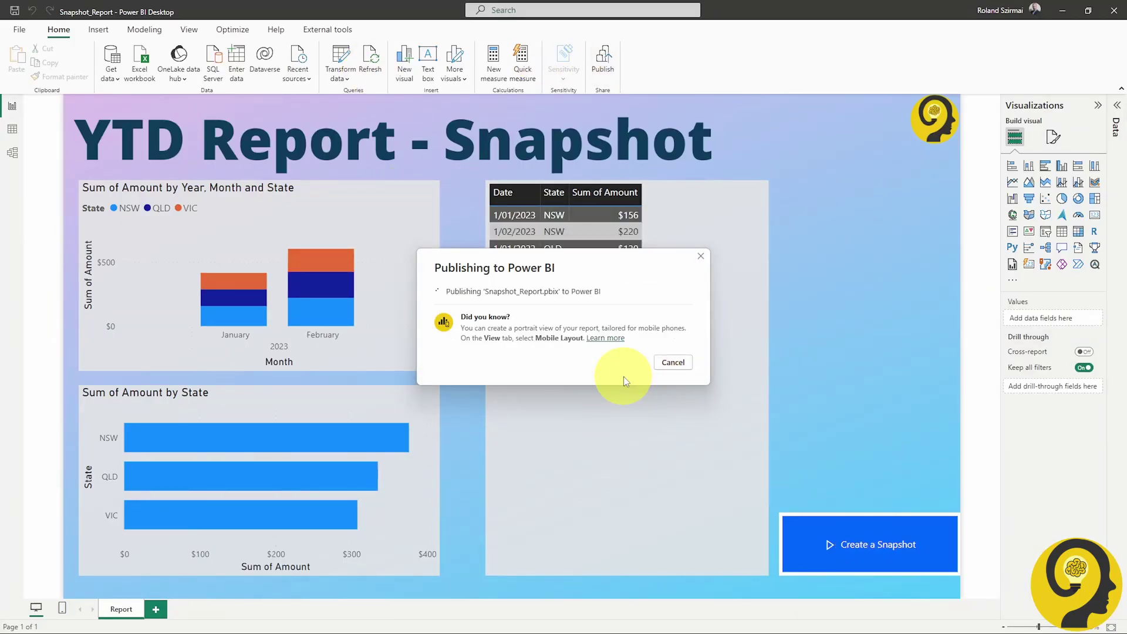
click(674, 393)
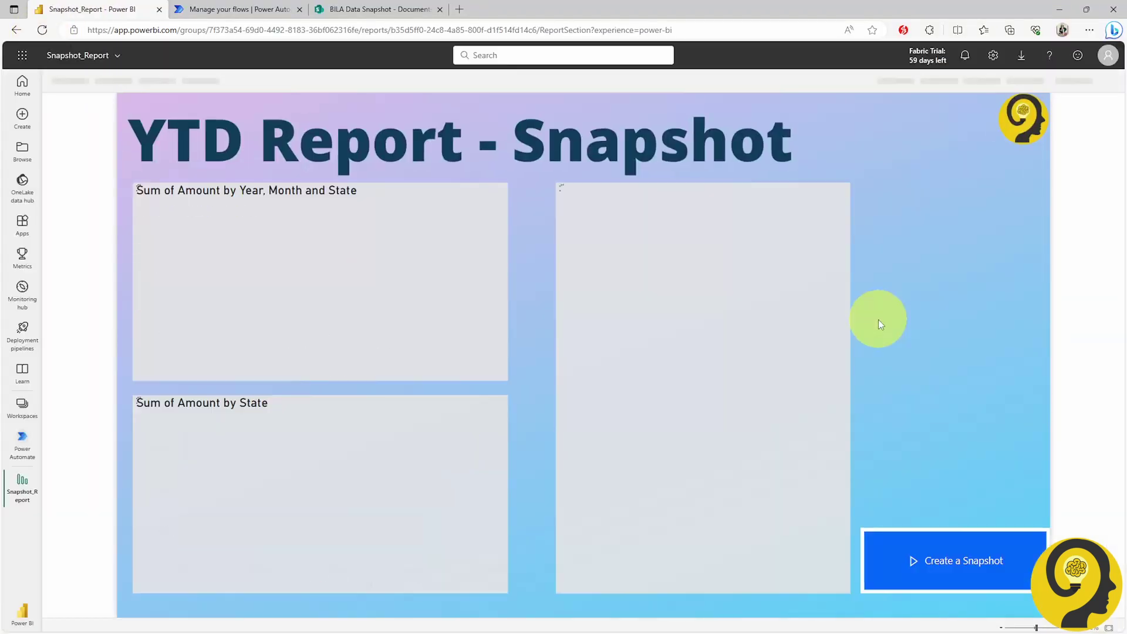
click(966, 547)
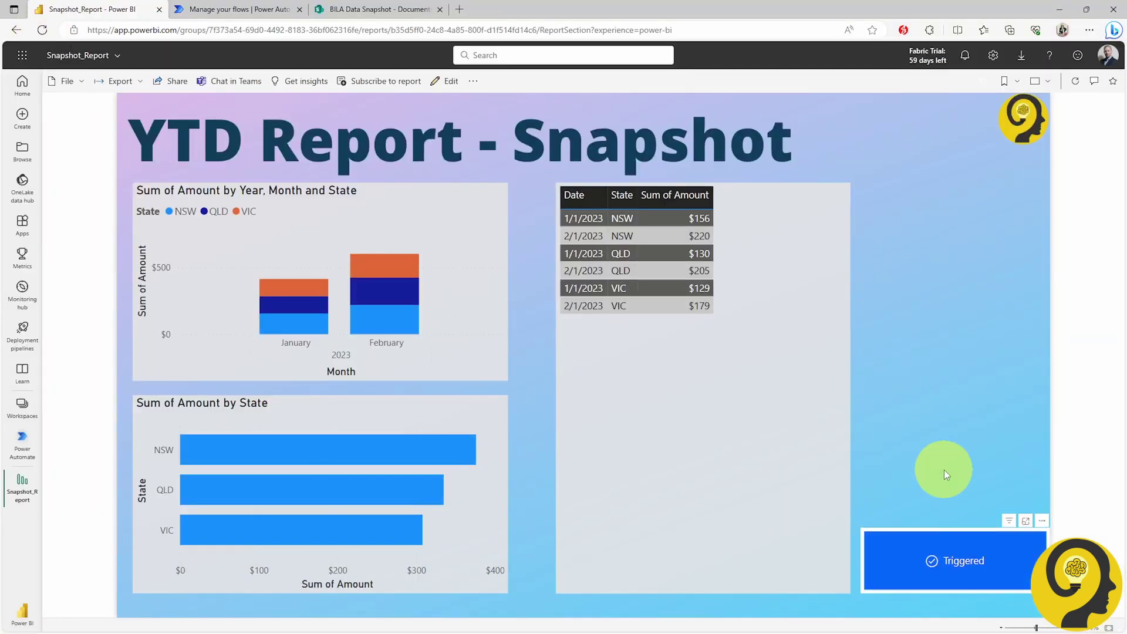
Step: Rename the next snapshot to 202302.csv, refresh with March data, republish and rerun the flow
click(379, 9)
click(395, 254)
click(438, 423)
text(202302)
key(Return)
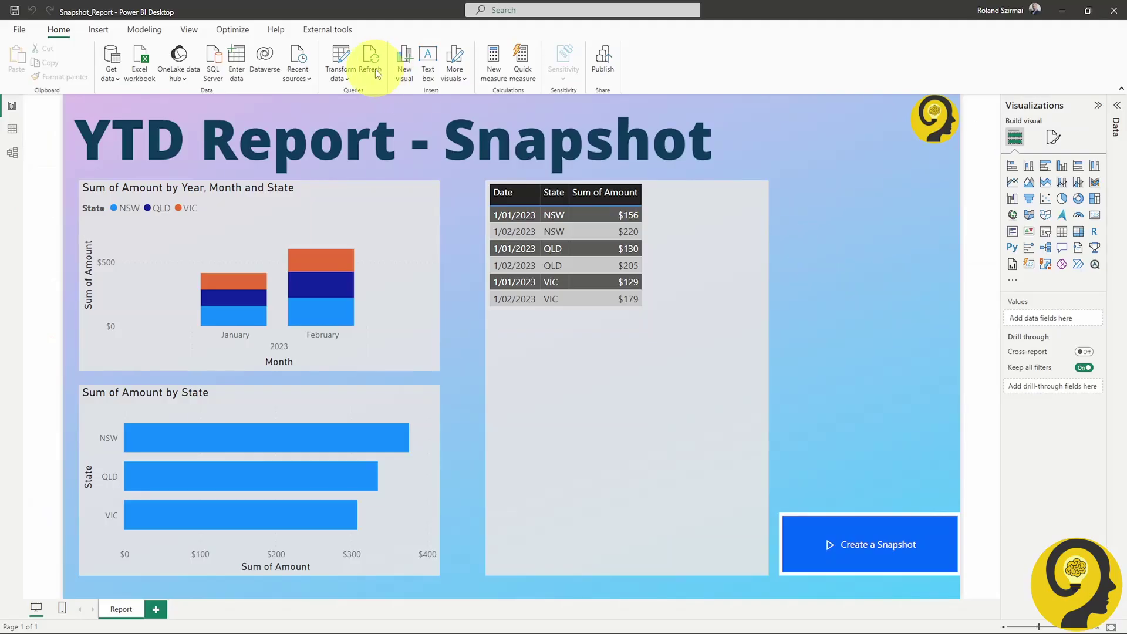
click(370, 59)
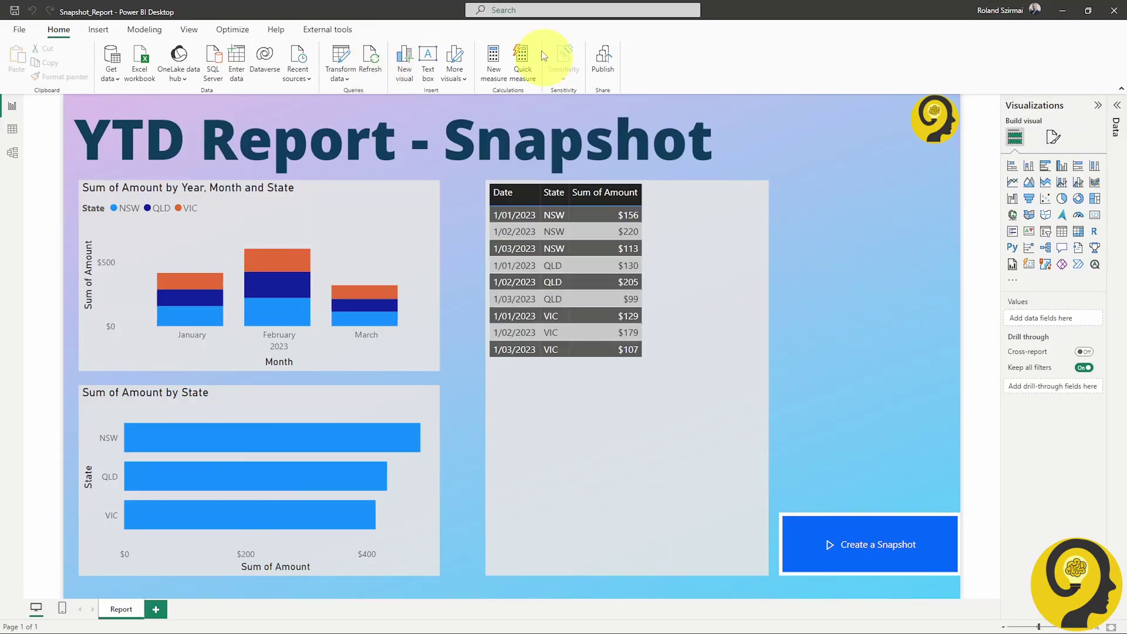
click(597, 345)
click(622, 376)
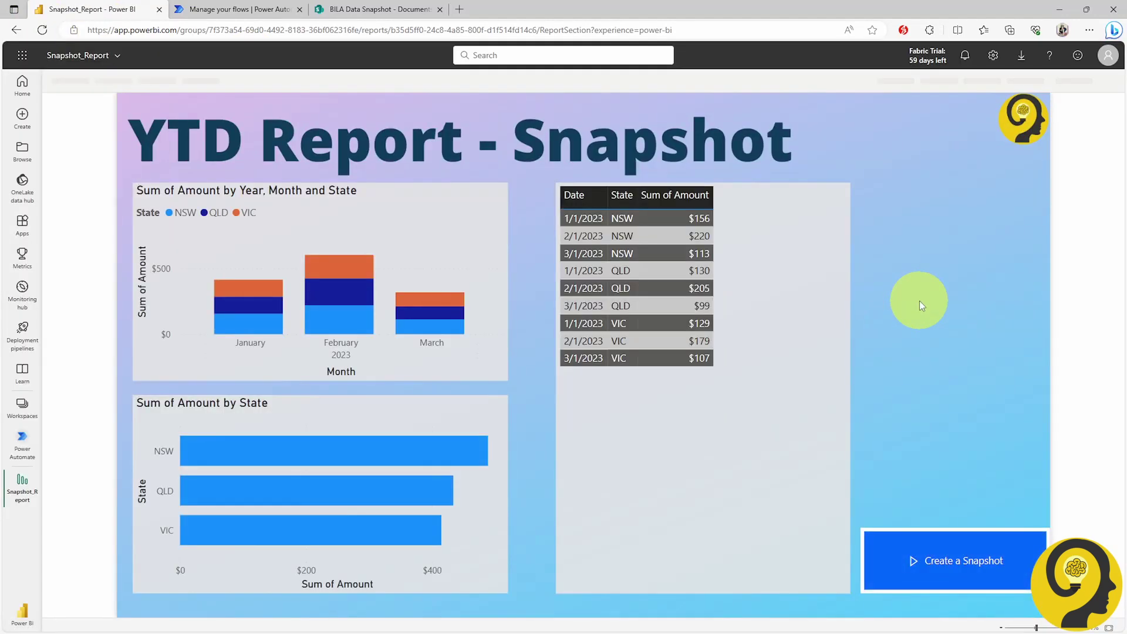
click(974, 549)
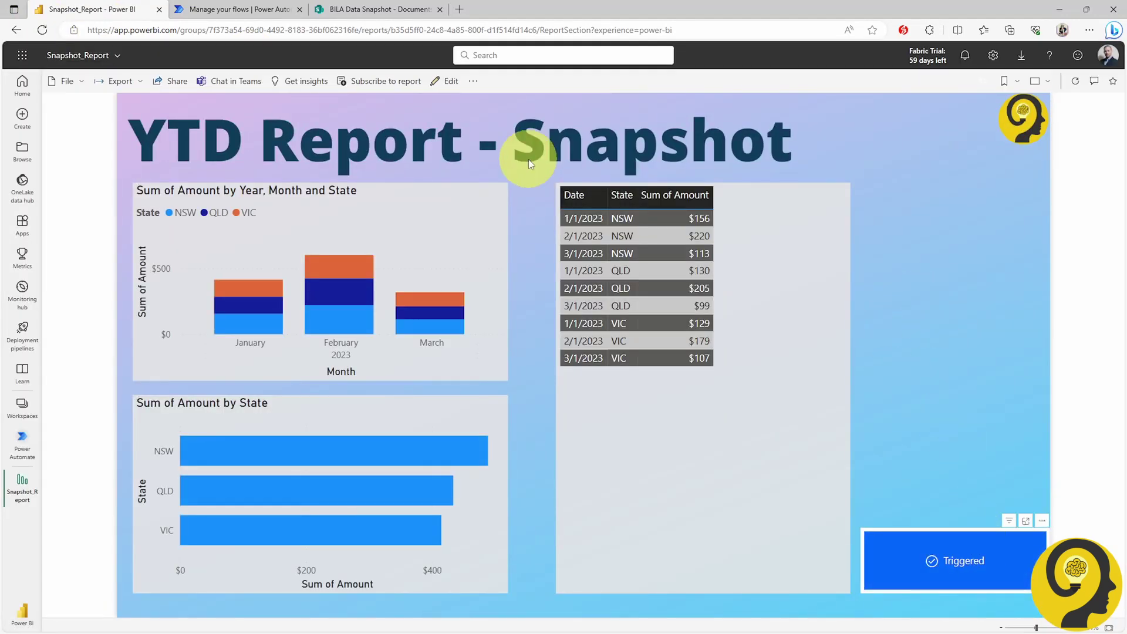
Step: Rename the latest 202308.csv to 202303.csv, save the report and run the March snapshot
click(382, 10)
right_click(405, 284)
click(480, 449)
key(Return)
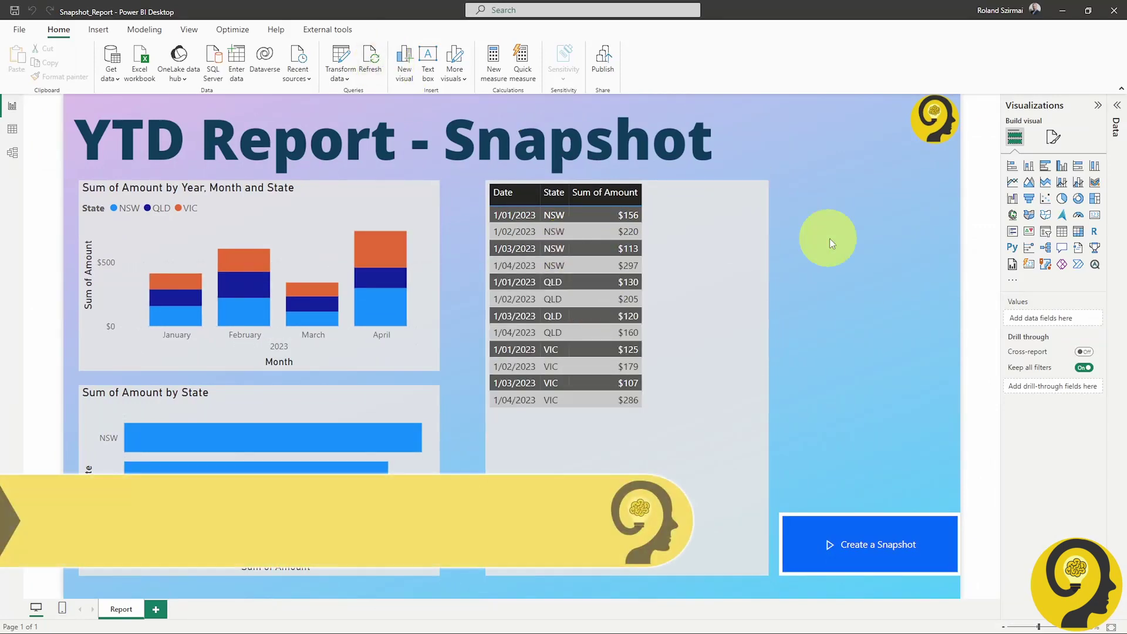
click(598, 348)
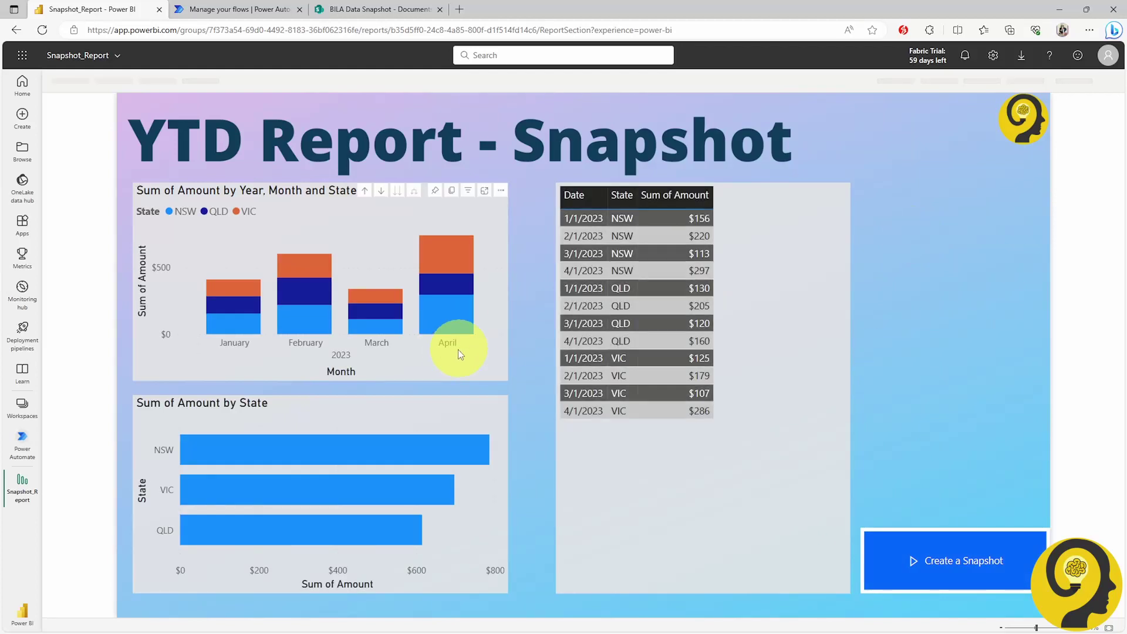
click(962, 561)
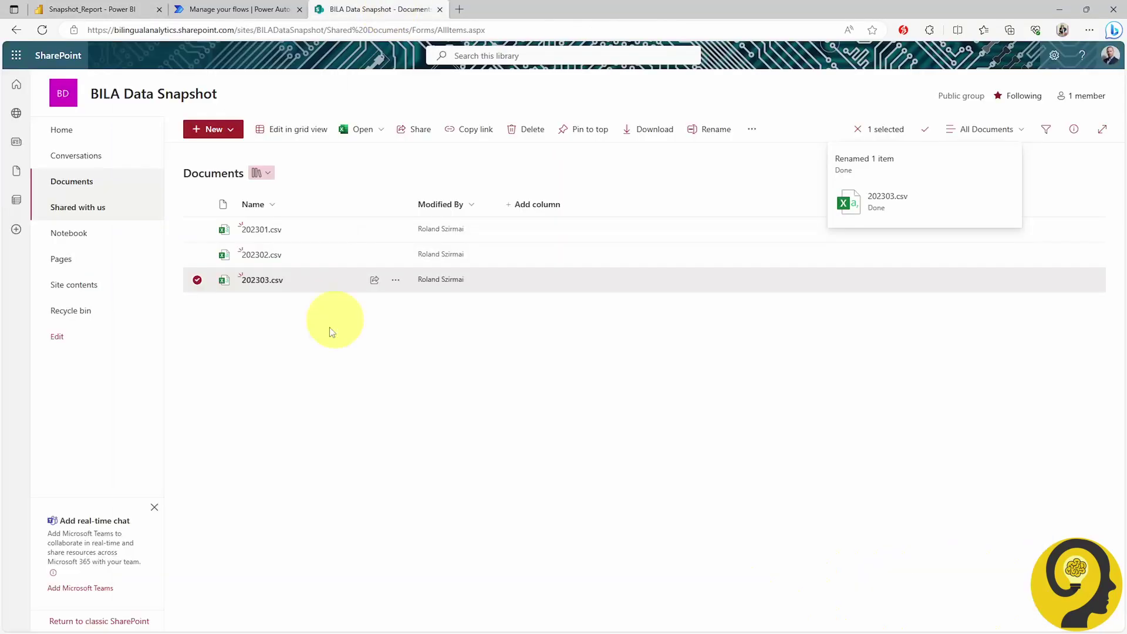